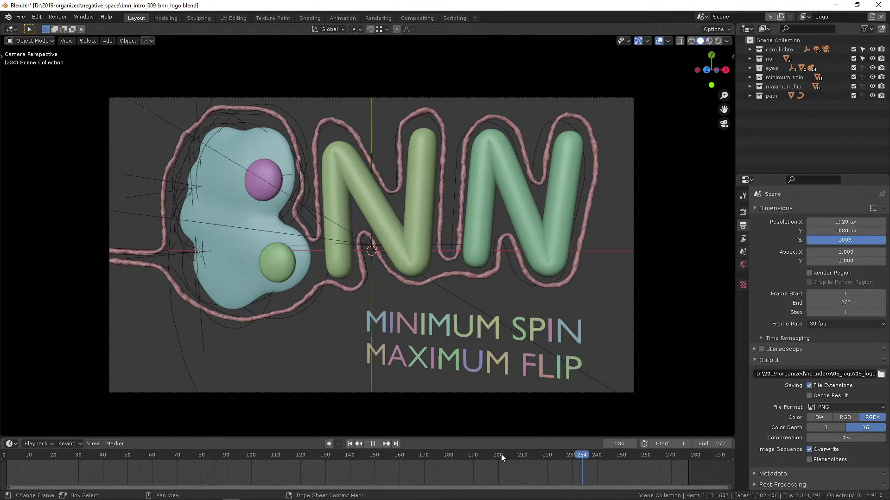
- Return the animation to its first frame and expose the first N's editable line mesh by hiding its Skin and Subdivision modifiers in the viewport
{"action": "left_click", "coordinate": [372, 444]}
{"action": "left_click", "coordinate": [350, 444]}
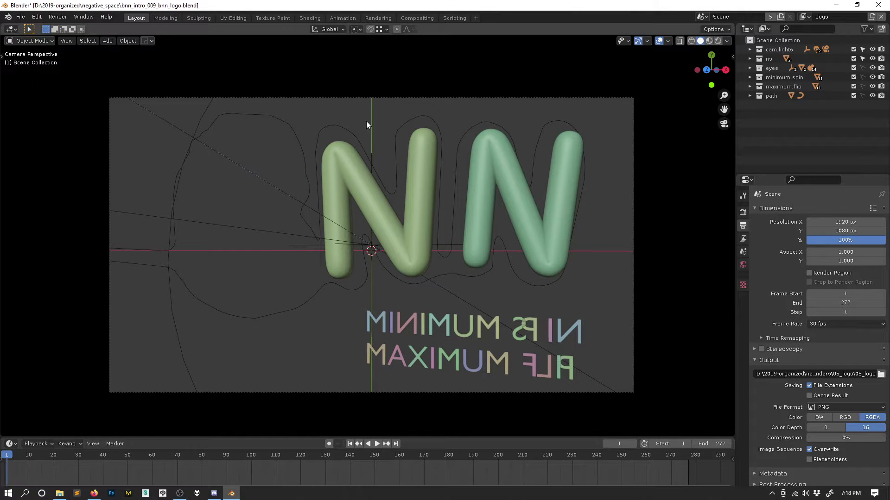
{"action": "left_click", "coordinate": [376, 217]}
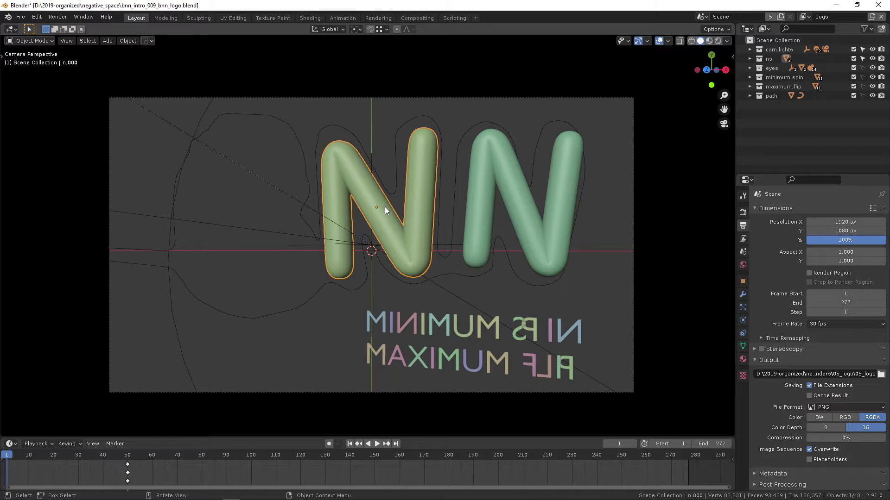
{"action": "key", "text": "Tab"}
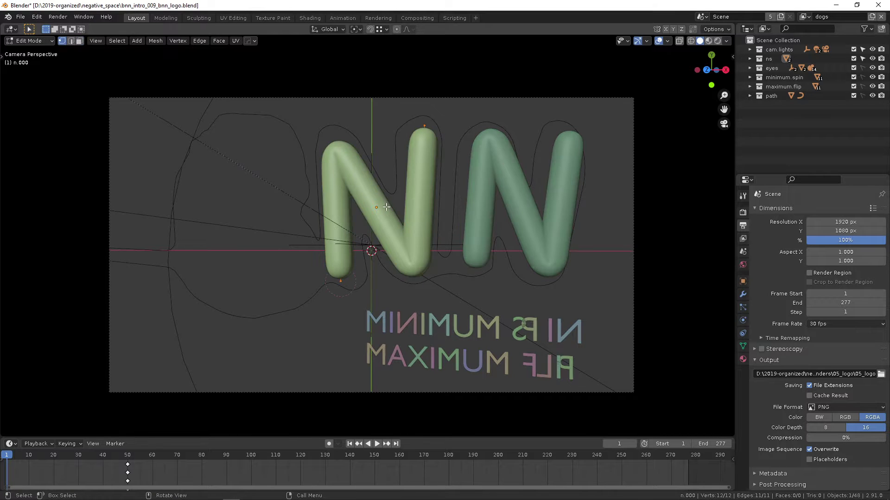
{"action": "left_click", "coordinate": [743, 294]}
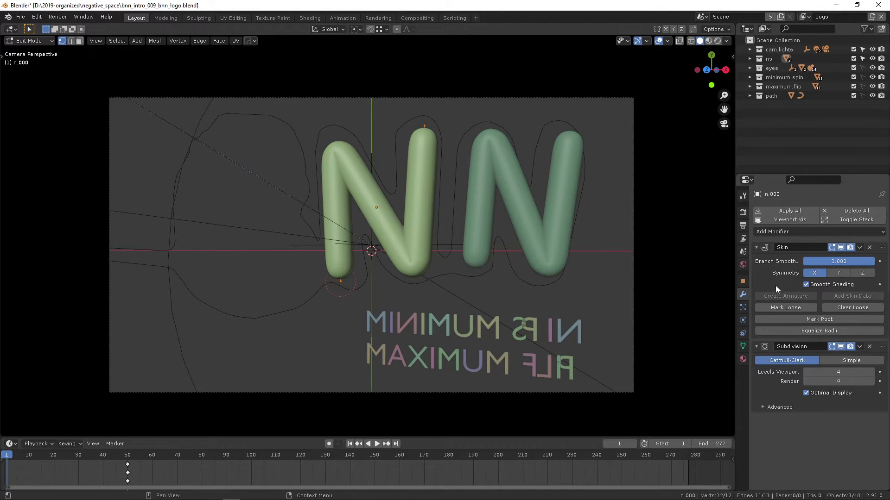
{"action": "left_click", "coordinate": [840, 248]}
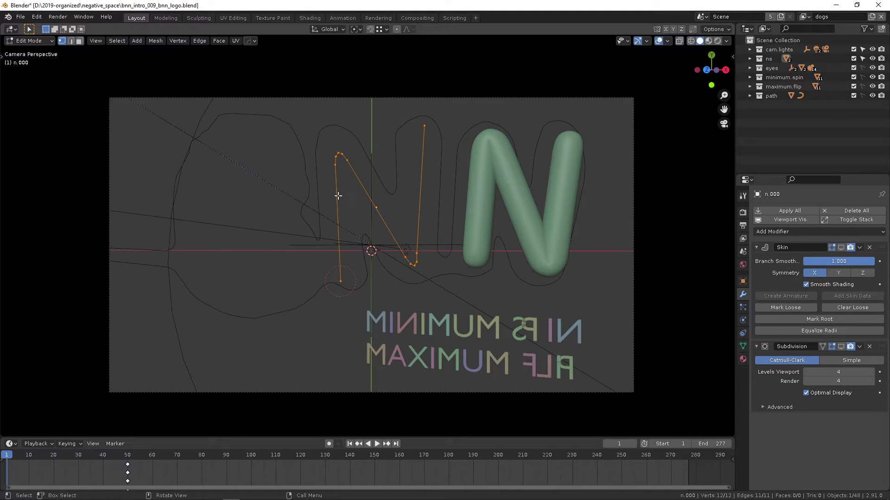
- Try a vertex bevel on the vertex at the upper bend of the first N's line mesh
{"action": "scroll", "coordinate": [338, 195], "scroll_direction": "up", "scroll_amount": 2}
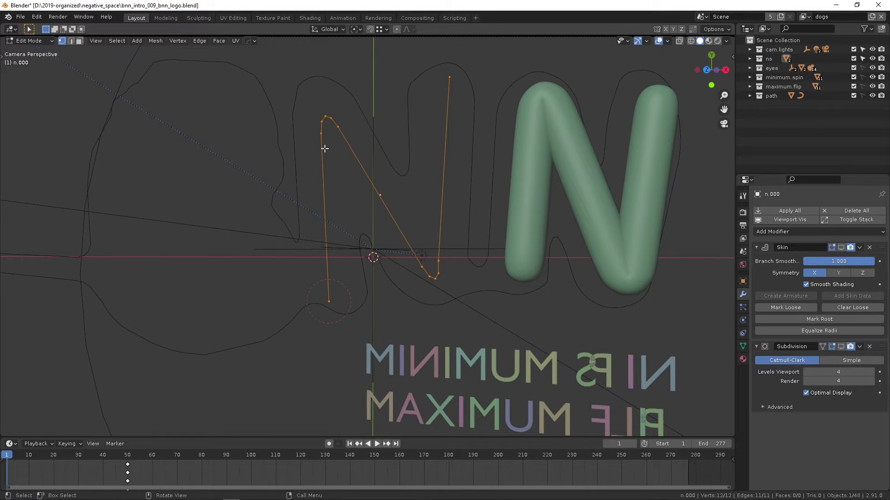
{"action": "left_click", "coordinate": [343, 125]}
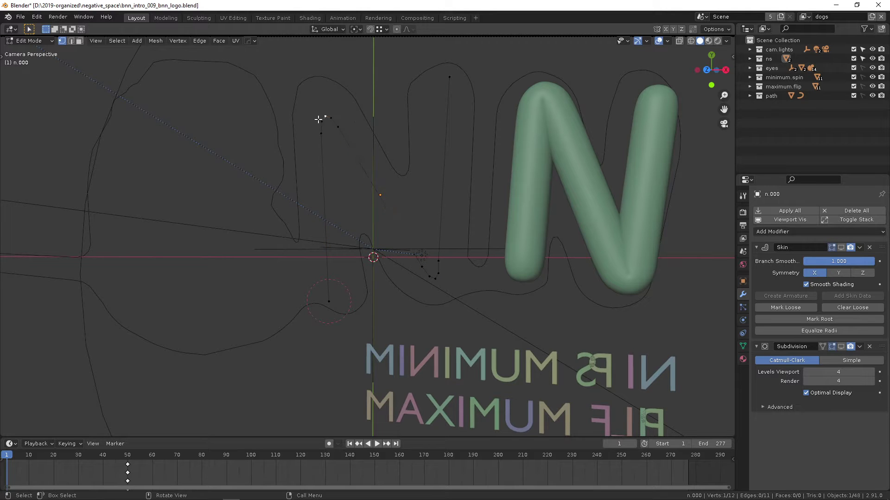
{"action": "scroll", "coordinate": [319, 120], "scroll_direction": "up", "scroll_amount": 2}
{"action": "scroll", "coordinate": [313, 110], "scroll_direction": "down", "scroll_amount": 1}
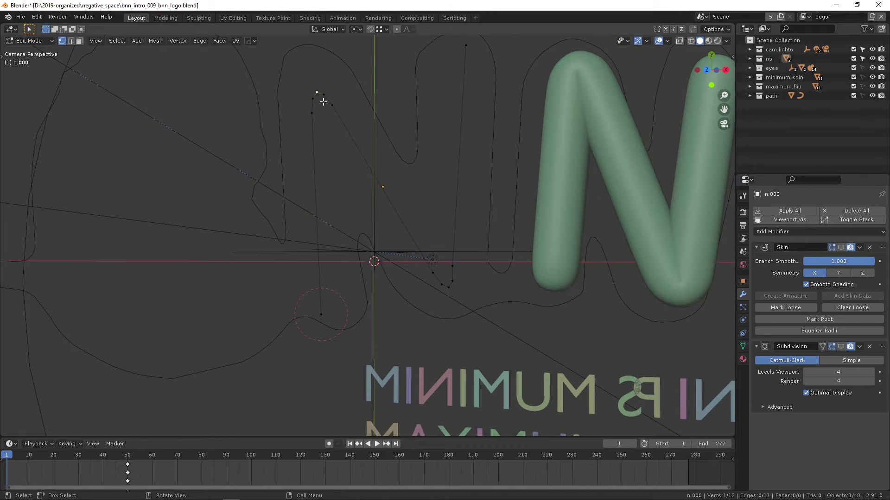
{"action": "key", "text": "ctrl+shift+b"}
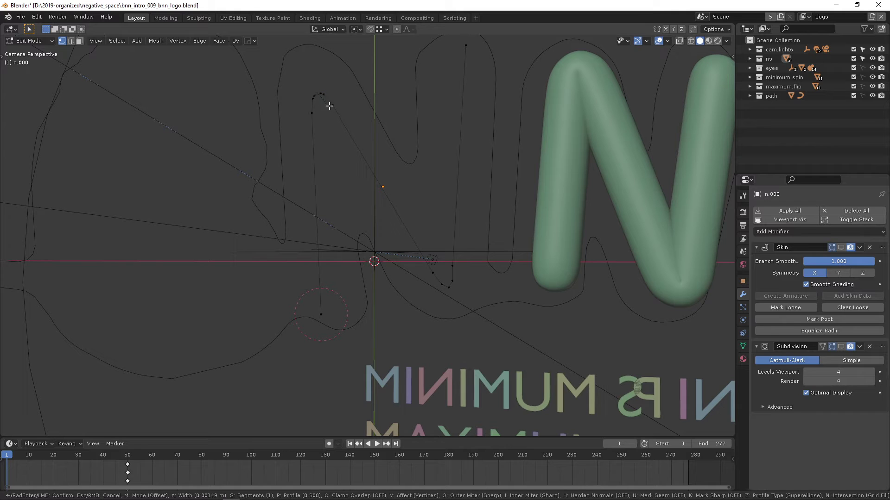
{"action": "scroll", "coordinate": [329, 107], "scroll_direction": "down", "scroll_amount": 1}
{"action": "left_click", "coordinate": [329, 106]}
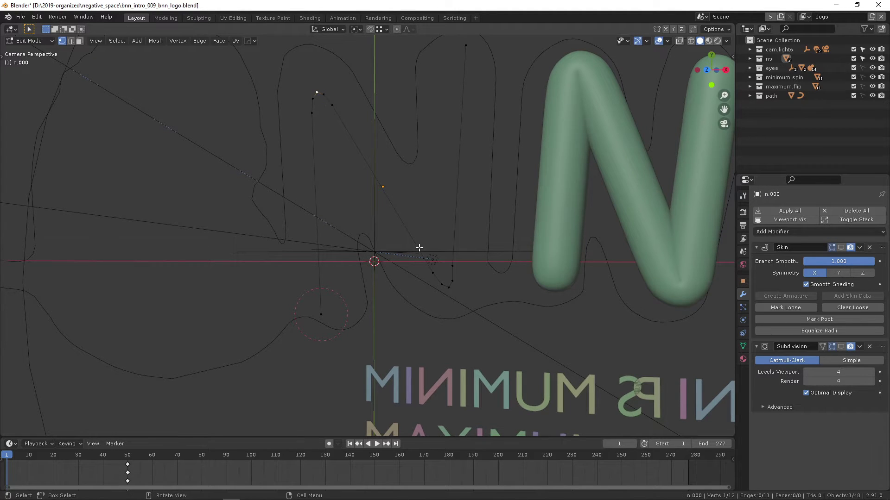
- Leave mesh editing and turn the first N's Skin and Subdivision modifiers back on in the viewport
{"action": "middle_click_drag", "start_coordinate": [464, 212], "coordinate": [403, 248], "text": "shift"}
{"action": "key", "text": "Tab"}
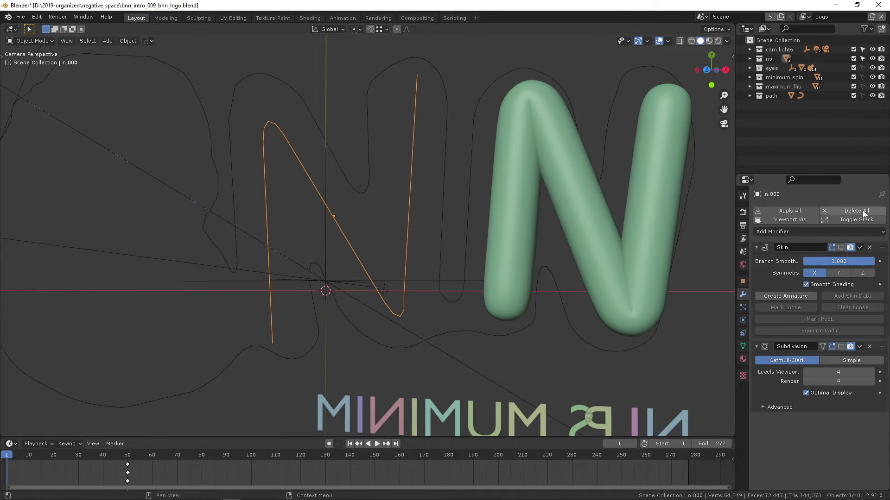
{"action": "left_click", "coordinate": [841, 248]}
{"action": "left_click", "coordinate": [841, 347]}
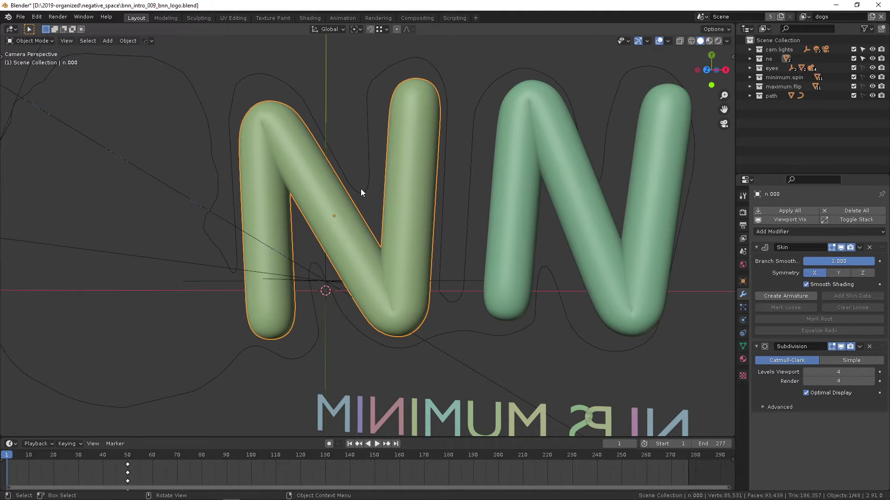
- Examine the first N from an angle, and compare it in camera view with and without its Subdivision modifier
{"action": "middle_click_drag", "start_coordinate": [361, 188], "coordinate": [389, 174]}
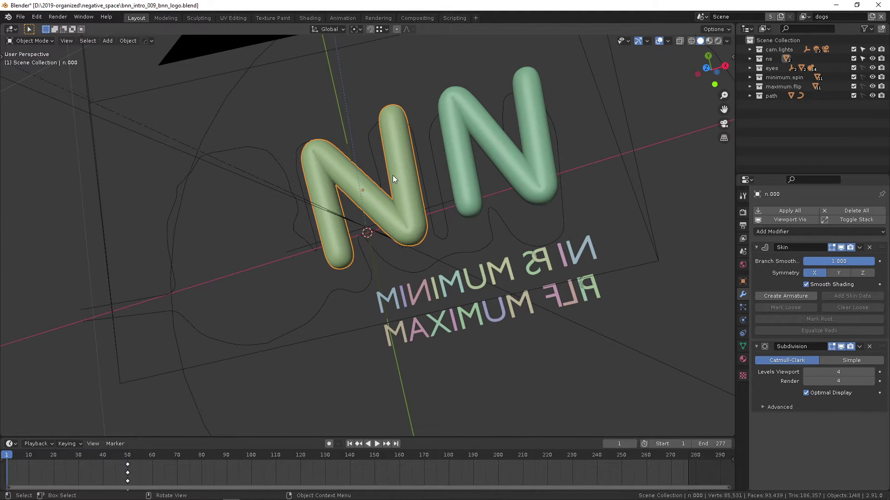
{"action": "key", "text": "KP_0"}
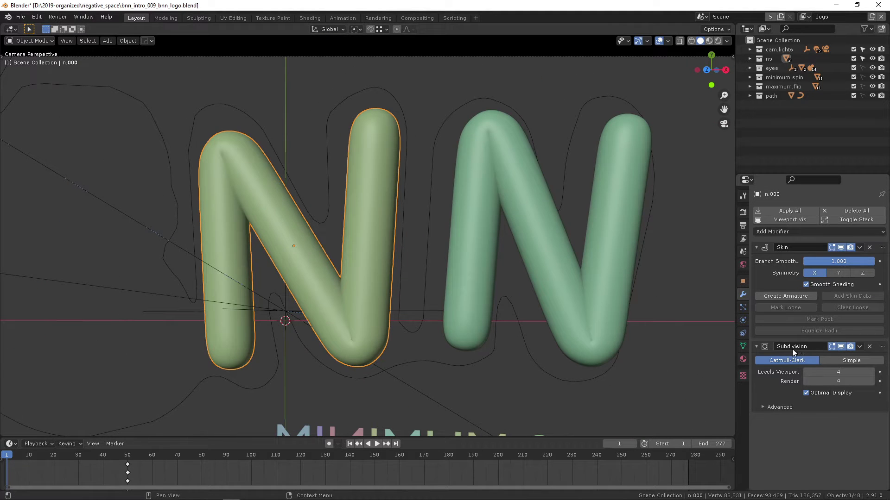
{"action": "left_click", "coordinate": [840, 347]}
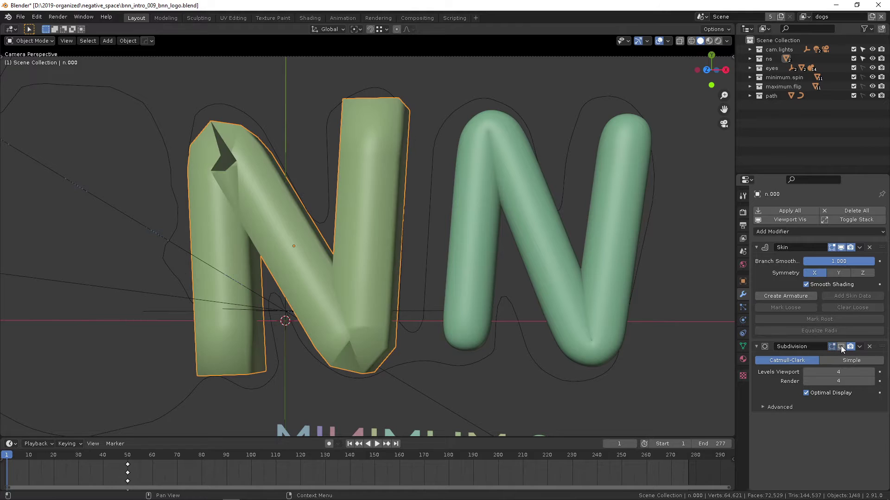
{"action": "left_click", "coordinate": [840, 346]}
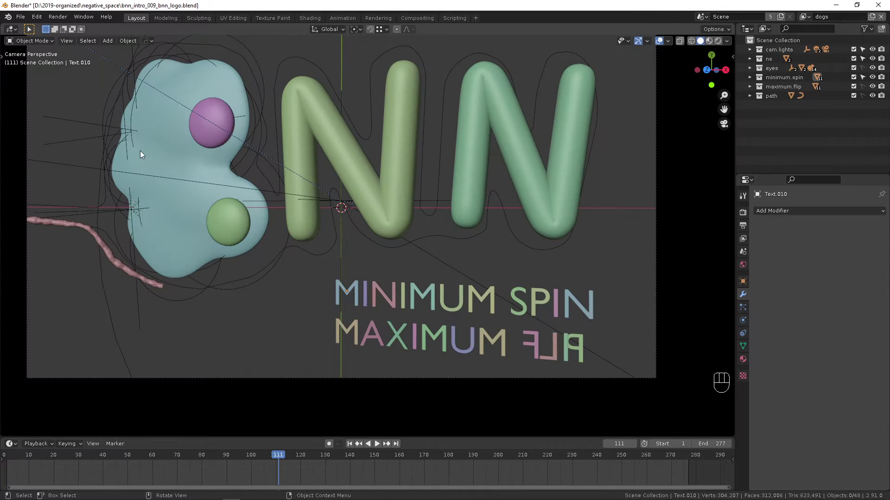
- Add a text object and replace its default text with "max"
{"action": "left_click", "coordinate": [111, 41]}
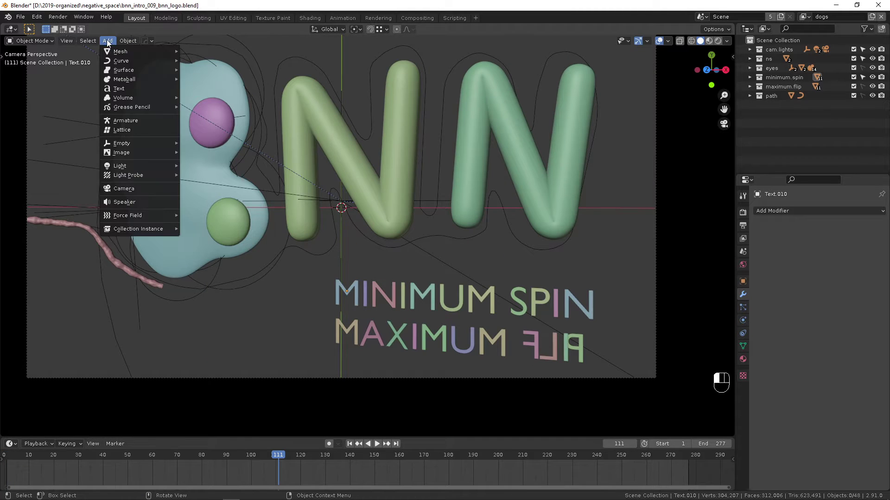
{"action": "left_click", "coordinate": [114, 89]}
{"action": "key", "text": "Tab"}
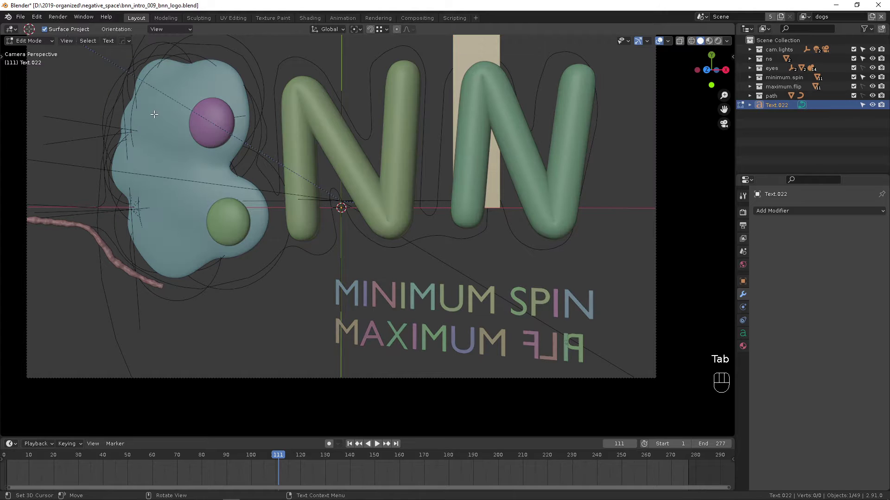
{"action": "key", "text": "BackSpace"}
{"action": "key", "text": "ctrl+a"}
{"action": "key", "text": "BackSpace"}
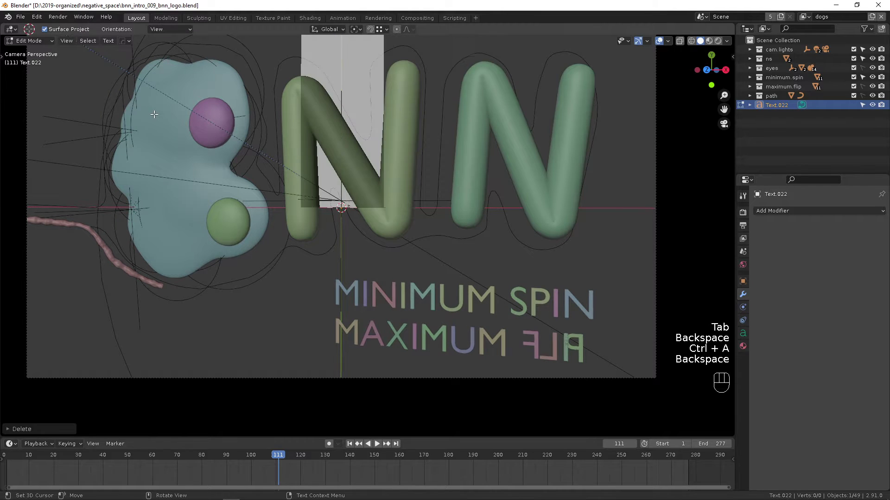
{"action": "type", "text": "max"}
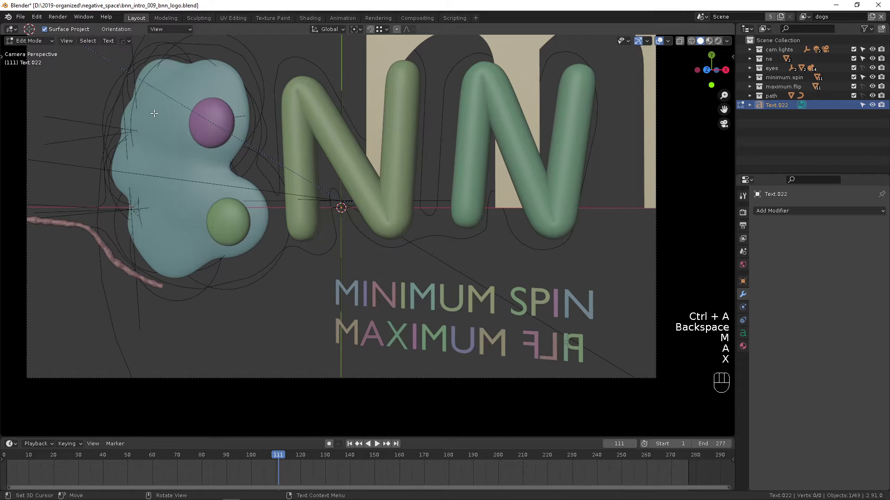
{"action": "key", "text": "Tab"}
- Scale the "max" text down to fit inside the camera frame and hide every other object
{"action": "key", "text": "s"}
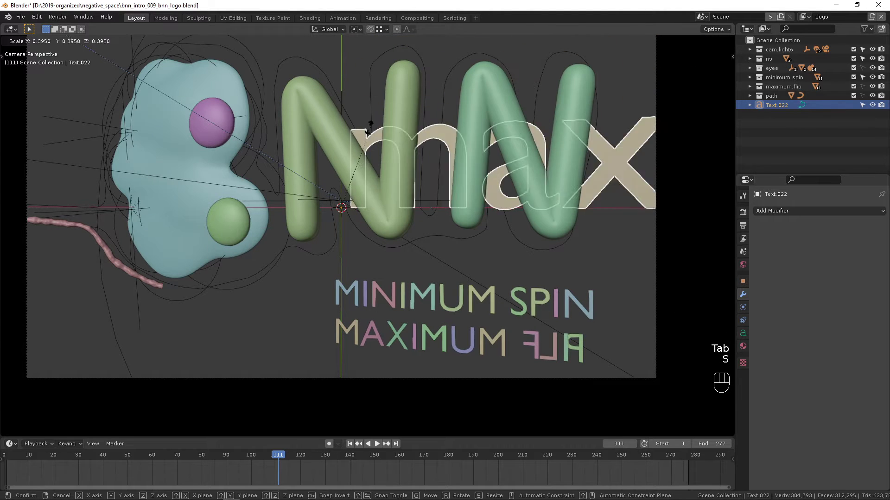
{"action": "left_click", "coordinate": [404, 192]}
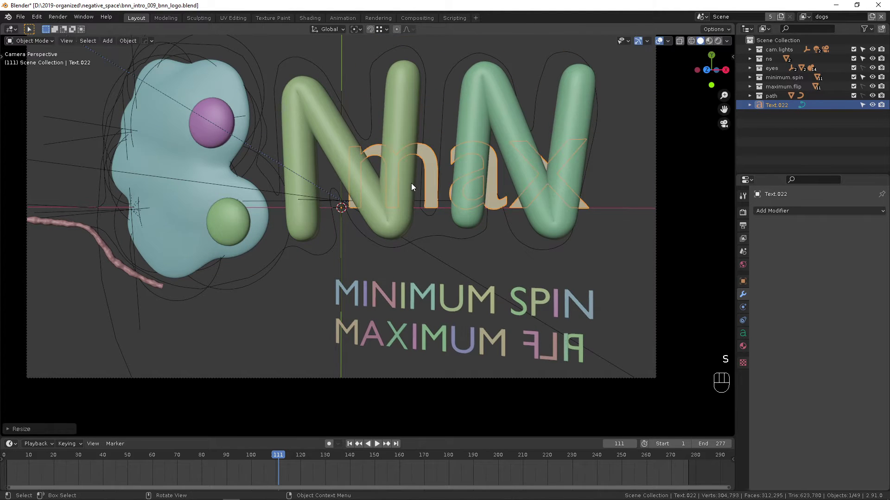
{"action": "key", "text": "shift+h"}
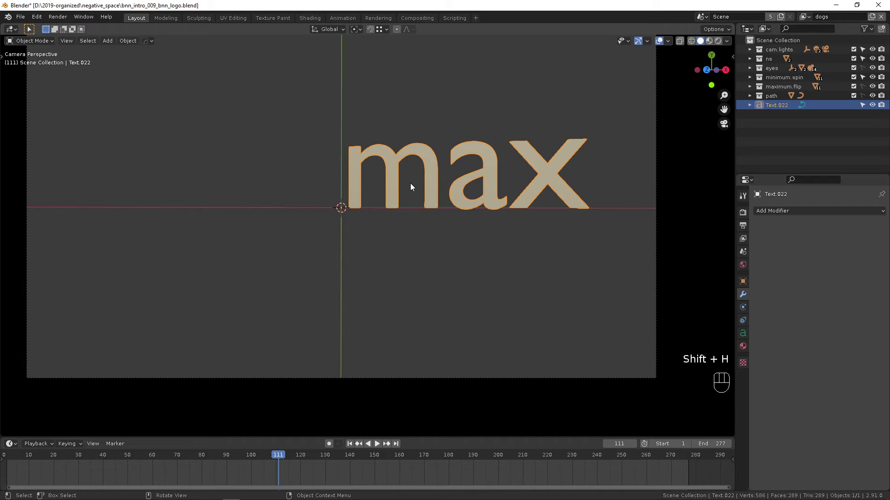
- Convert the "max" text to a mesh and separate it by loose parts into individual letter objects
{"action": "right_click", "coordinate": [410, 186]}
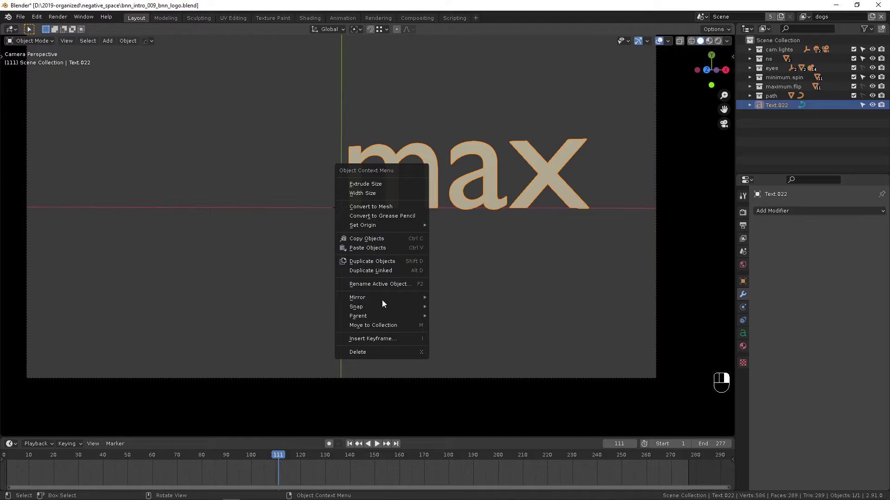
{"action": "left_click", "coordinate": [364, 207]}
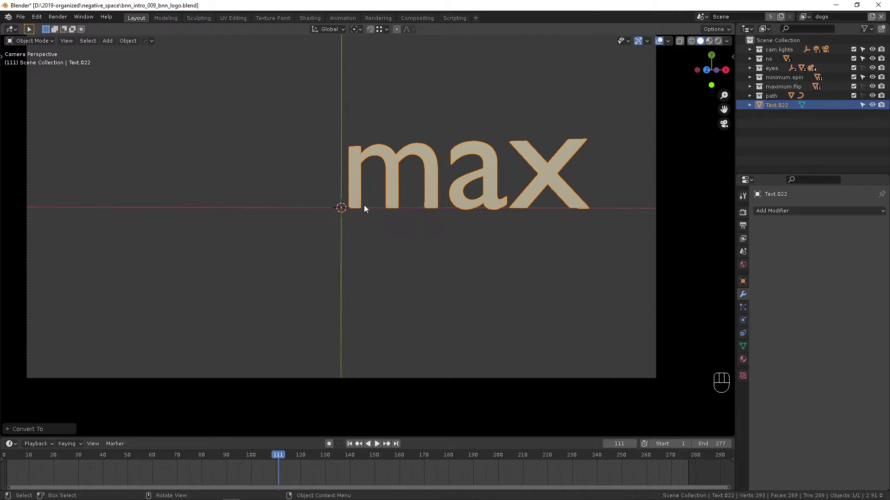
{"action": "key", "text": "Tab"}
{"action": "key", "text": "a"}
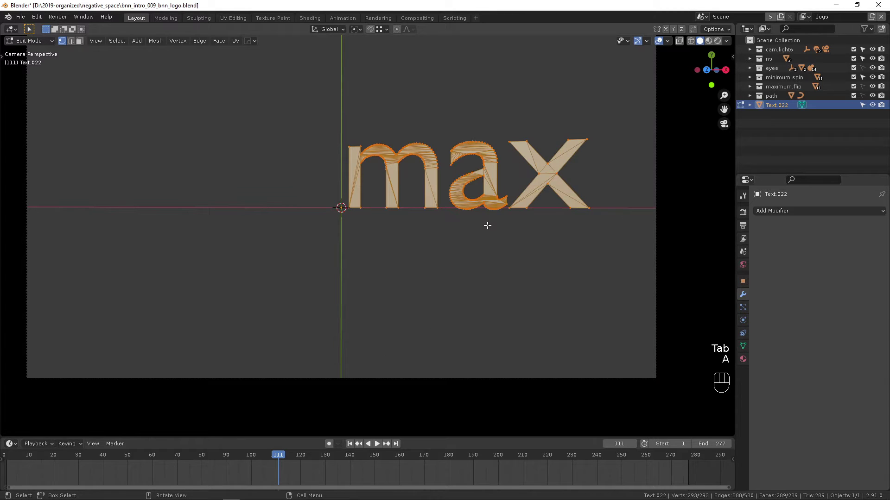
{"action": "key", "text": "p"}
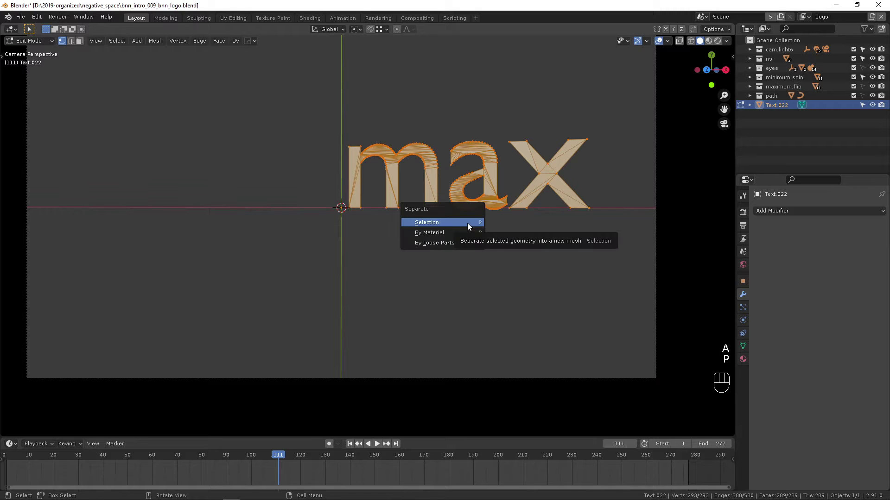
{"action": "left_click", "coordinate": [462, 233]}
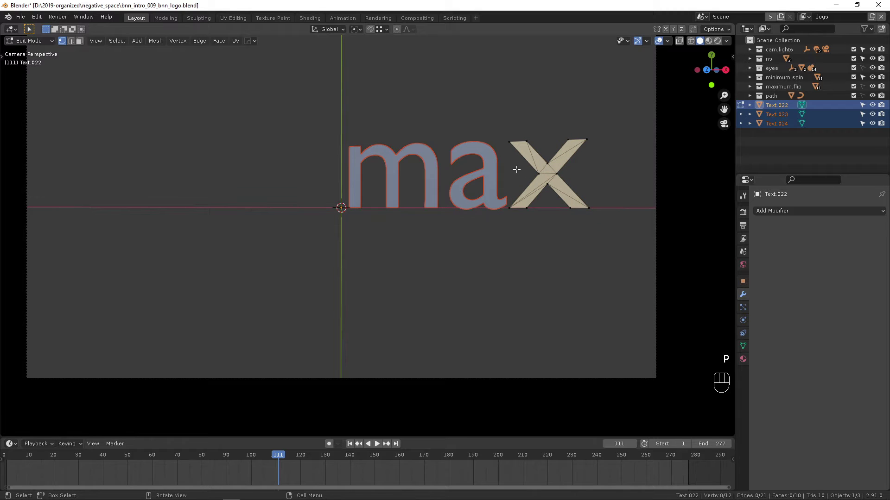
{"action": "key", "text": "Tab"}
- Select the m, a and x letters and set each one's origin to its own geometry
{"action": "left_click", "coordinate": [429, 162]}
{"action": "left_click", "coordinate": [477, 153]}
{"action": "left_click", "coordinate": [539, 159]}
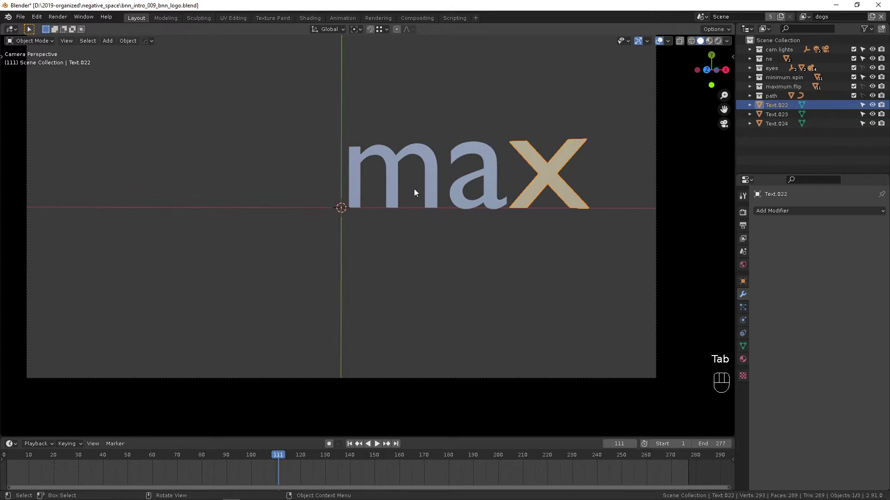
{"action": "left_click", "coordinate": [412, 156]}
{"action": "left_click", "coordinate": [488, 158], "text": "shift"}
{"action": "left_click", "coordinate": [536, 167], "text": "shift"}
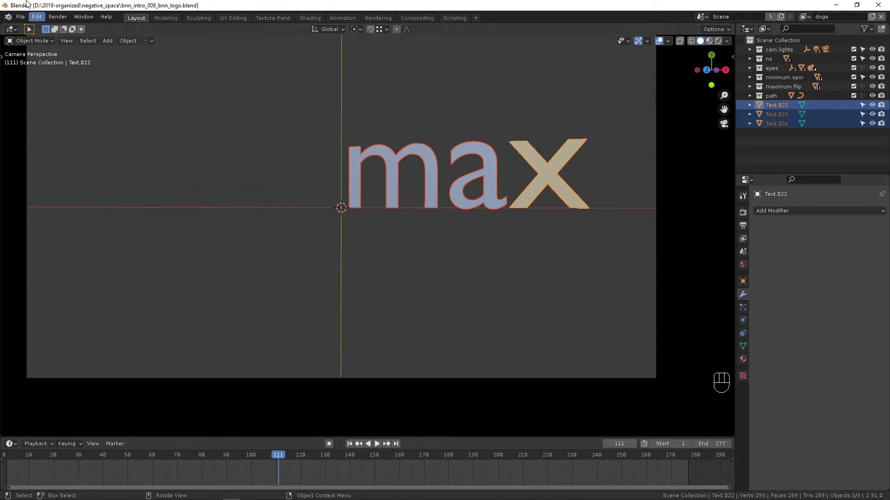
{"action": "left_click", "coordinate": [138, 43]}
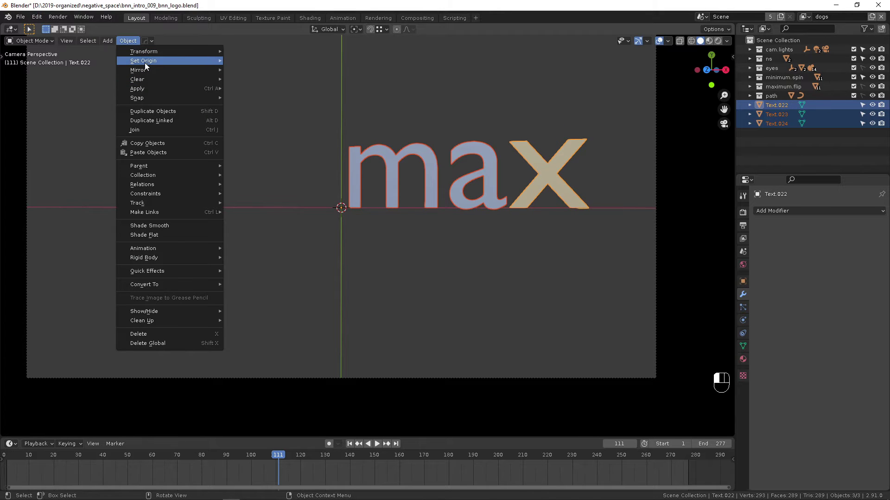
{"action": "mouse_move", "coordinate": [145, 62]}
{"action": "left_click", "coordinate": [291, 72]}
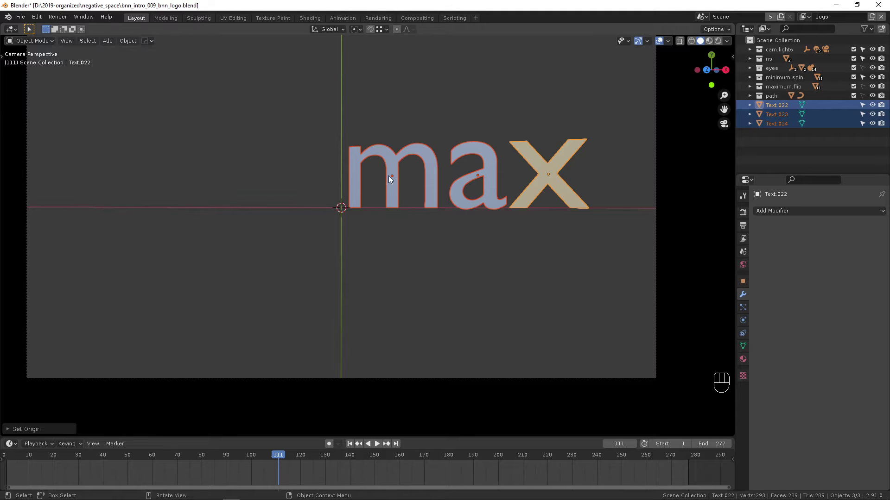
- Delete the three separated "max" letters and unhide the rest of the logo scene
{"action": "left_click", "coordinate": [397, 115]}
{"action": "key", "text": "ctrl+z"}
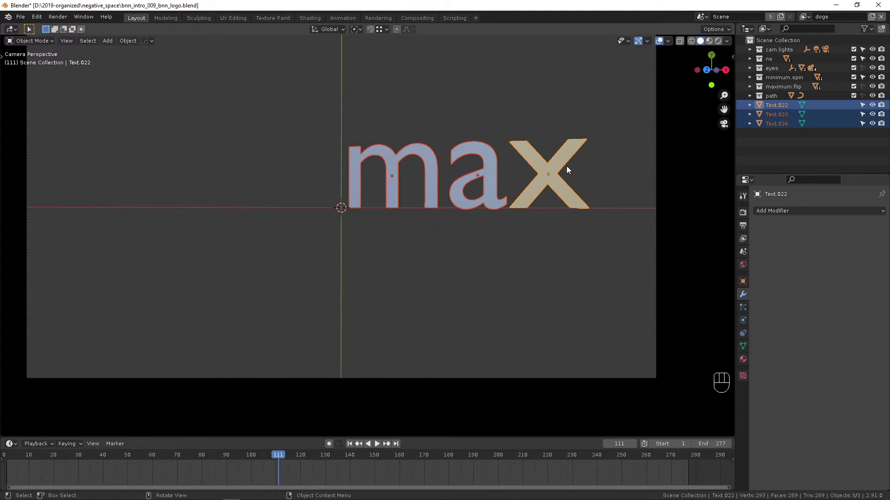
{"action": "key", "text": "Delete"}
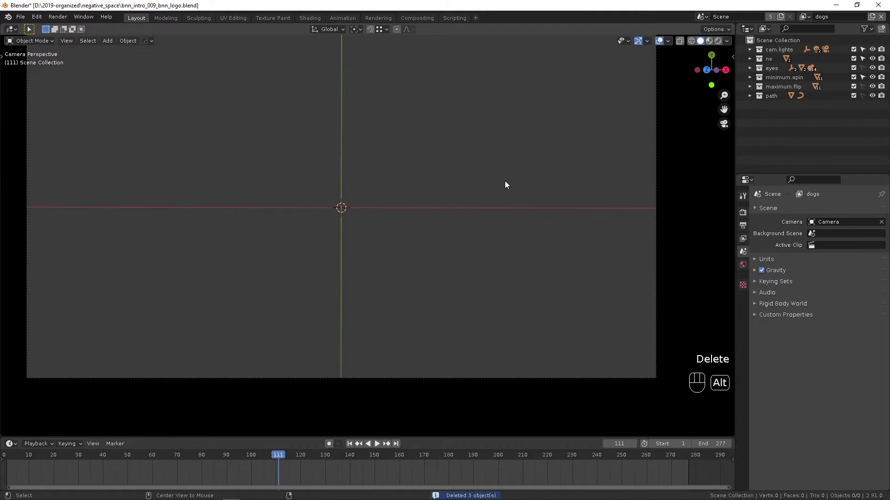
{"action": "key", "text": "alt+h"}
{"action": "left_click", "coordinate": [311, 301]}
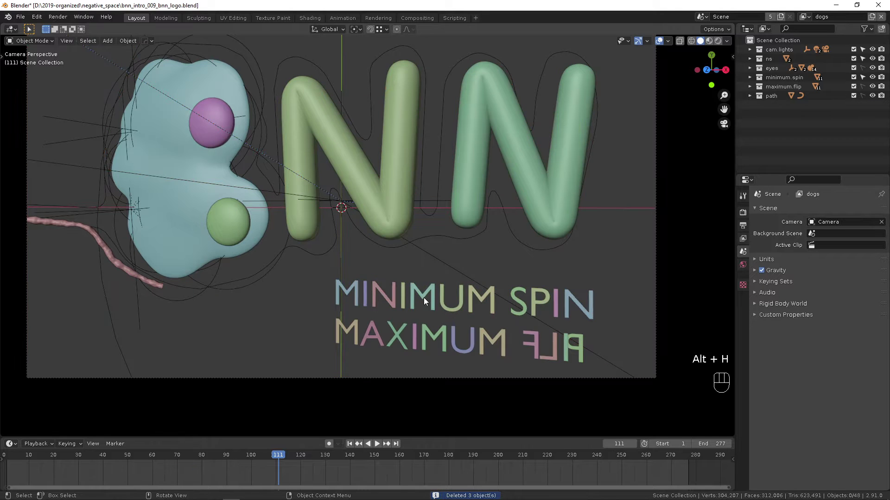
- Check the keyframes on the first N of MINIMUM and scrub the timeline to frame 131
{"action": "left_click", "coordinate": [385, 302]}
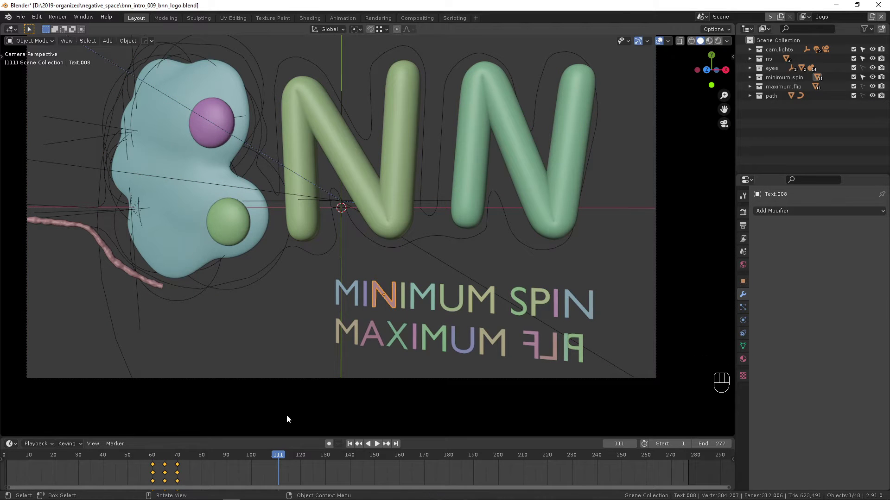
{"action": "left_click", "coordinate": [113, 274]}
{"action": "left_click_drag", "start_coordinate": [280, 457], "coordinate": [351, 451]}
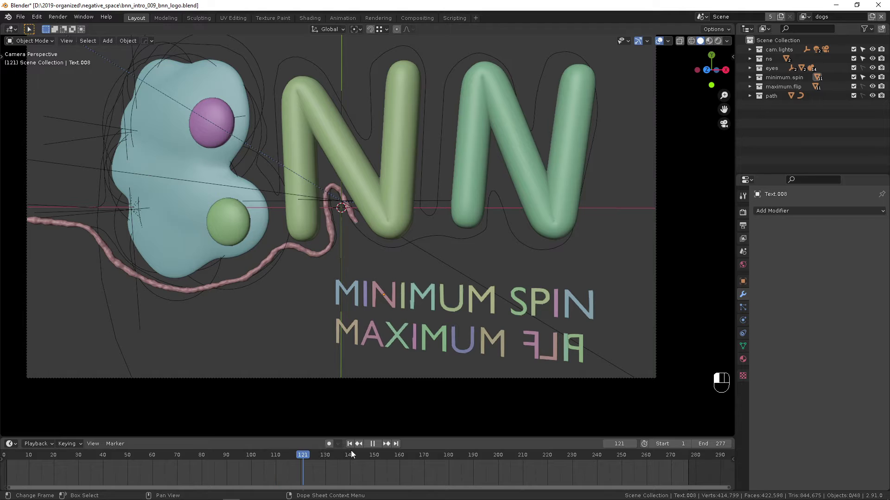
{"action": "key", "text": "space"}
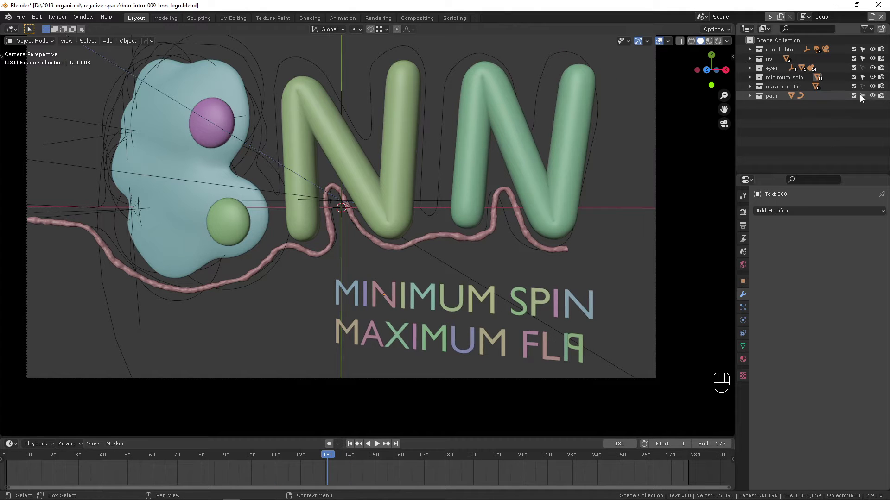
- Make the path collection selectable, select the pink rope running past the letters and expand its Array modifier settings
{"action": "left_click", "coordinate": [862, 96]}
{"action": "left_click", "coordinate": [368, 241]}
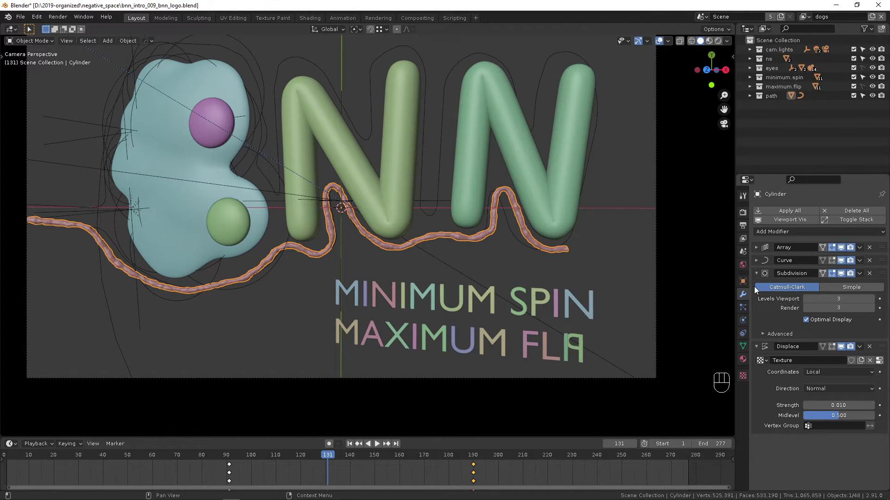
{"action": "left_click", "coordinate": [756, 247]}
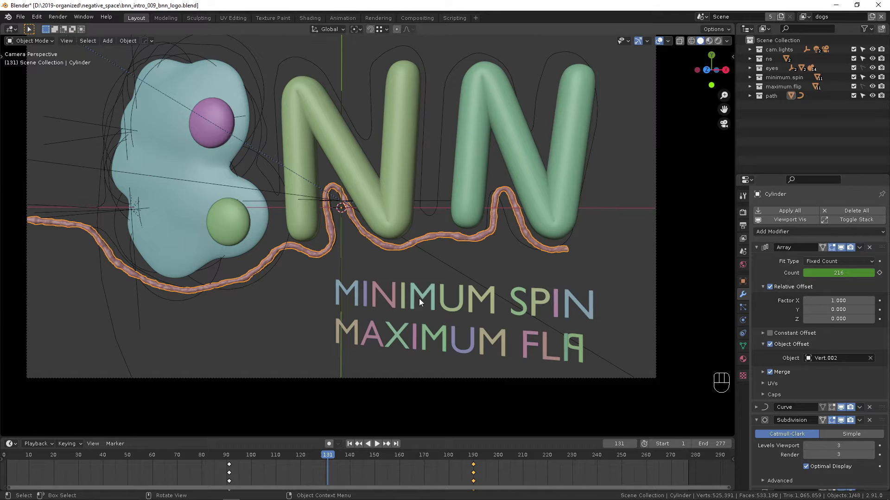
- Disable the rope's Array modifier in the viewport and frame the single base cylinder segment
{"action": "left_click", "coordinate": [838, 247]}
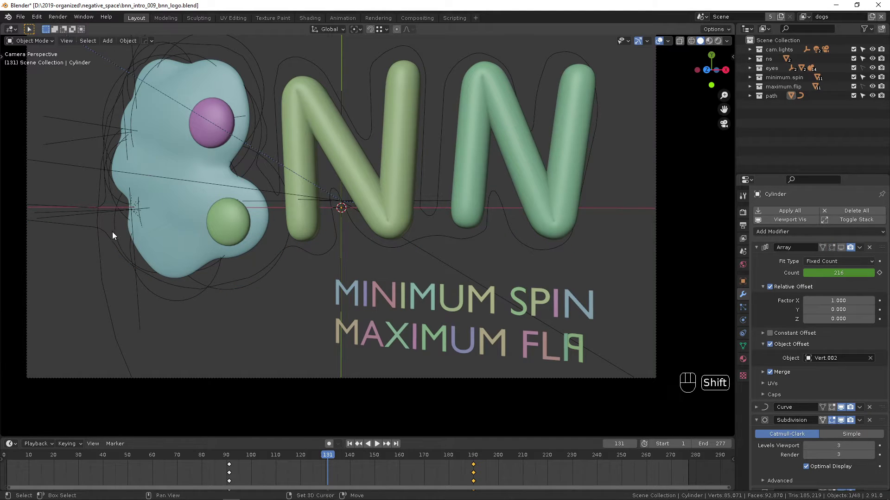
{"action": "middle_click_drag", "start_coordinate": [112, 232], "coordinate": [116, 251], "text": "shift"}
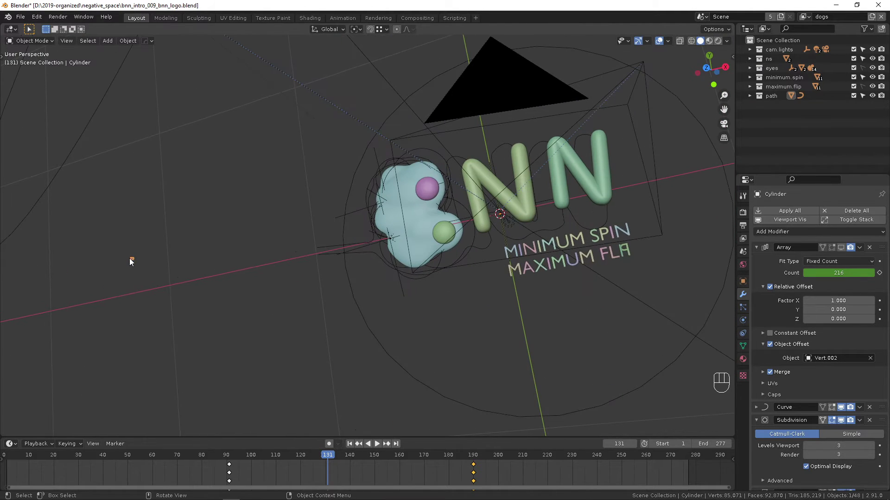
{"action": "key", "text": "KP_Decimal"}
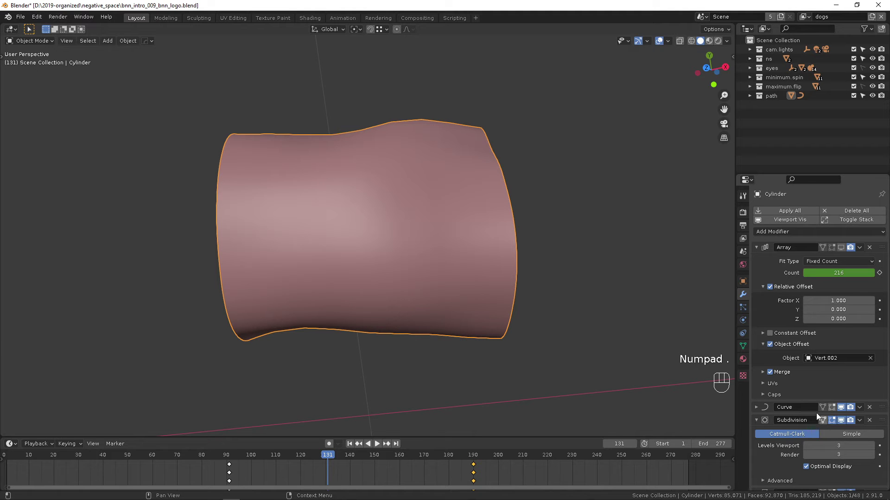
- Toggle the Displace modifier's viewport display off and on to compare the smooth and bumpy cylinder segment
{"action": "scroll", "coordinate": [816, 413], "scroll_direction": "down", "scroll_amount": 5}
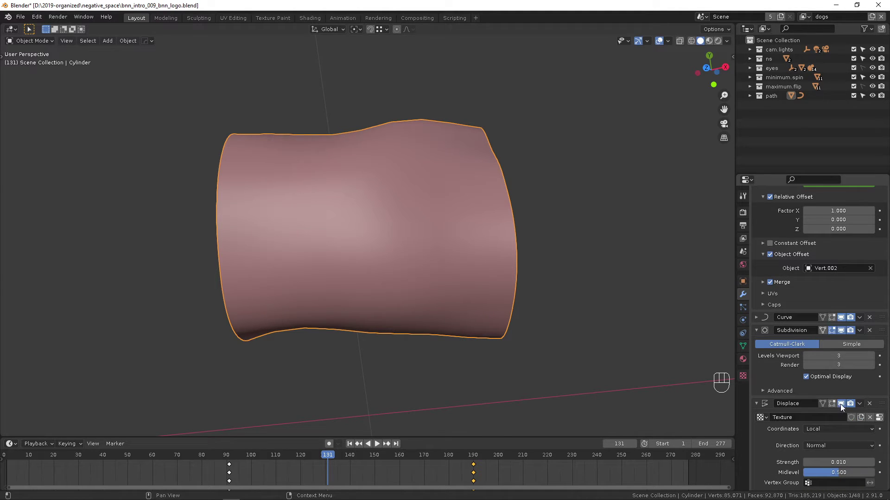
{"action": "left_click", "coordinate": [840, 403]}
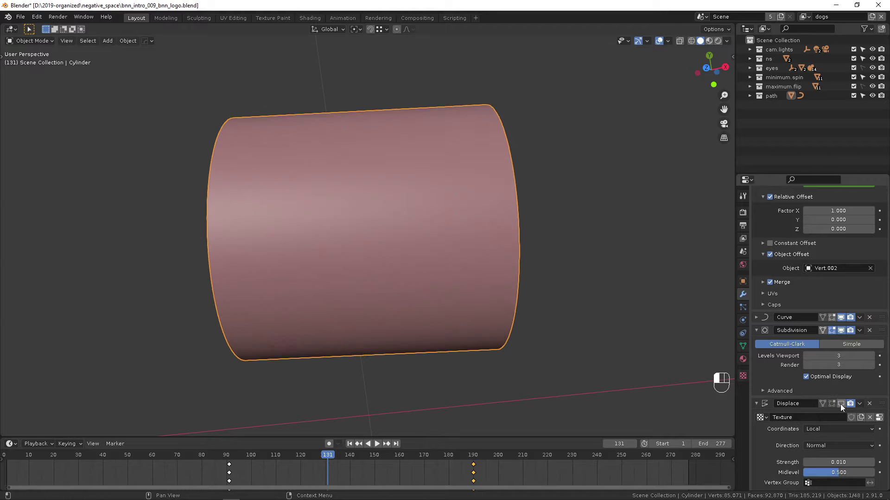
{"action": "left_click", "coordinate": [840, 404]}
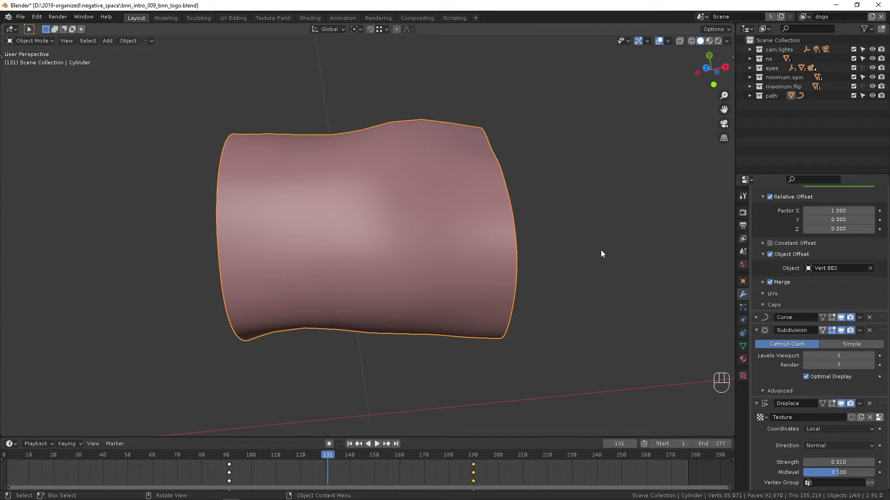
{"action": "middle_click_drag", "start_coordinate": [600, 254], "coordinate": [493, 324], "text": "shift"}
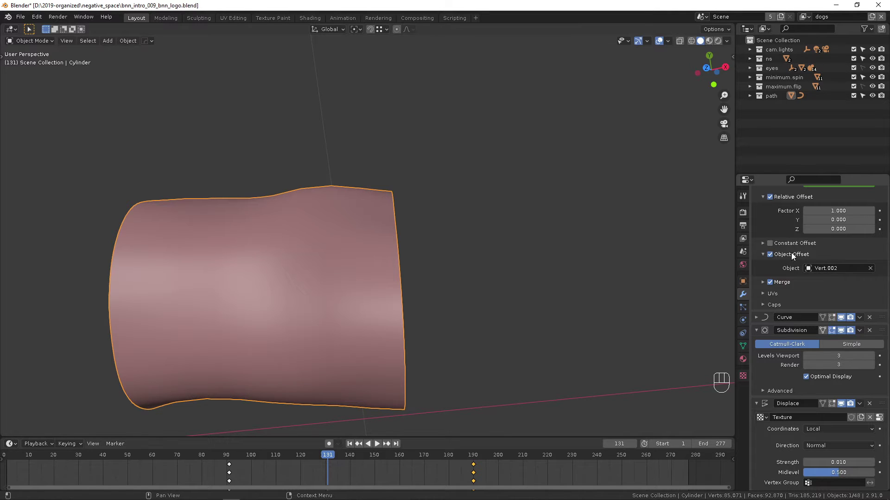
- Advance the timeline to frame 152 while examining the animated Count of the Array modifier
{"action": "scroll", "coordinate": [792, 259], "scroll_direction": "up", "scroll_amount": 2}
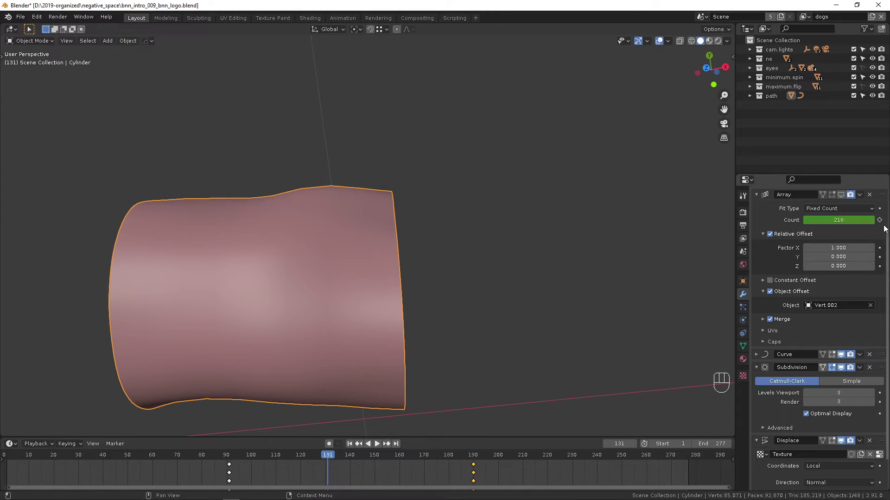
{"action": "key", "text": "space"}
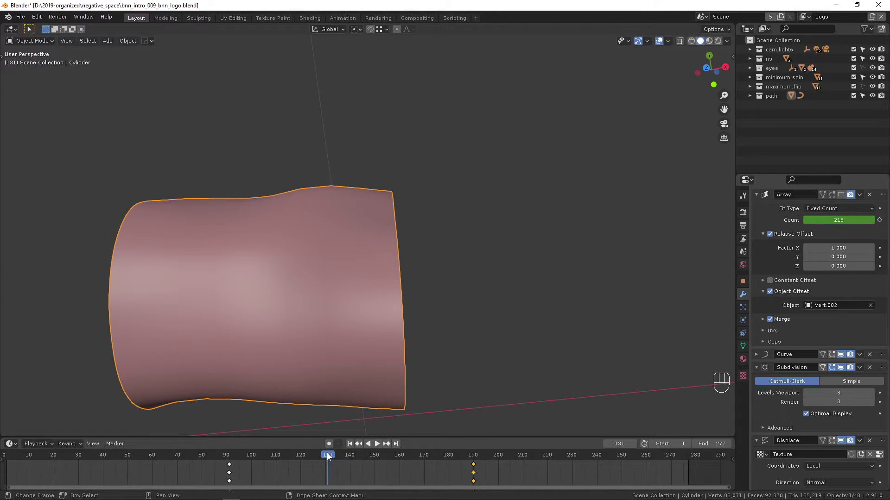
{"action": "key", "text": "space"}
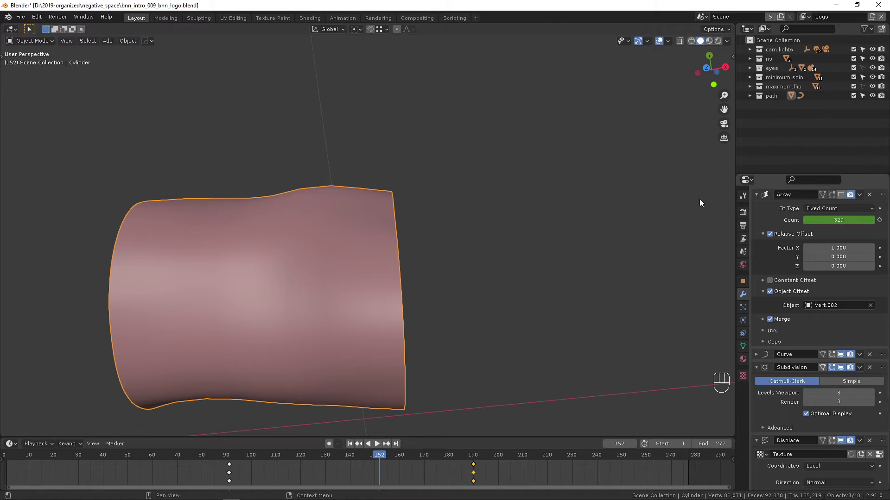
- Re-enable the Array modifier in the viewport and return to the camera view of the full rope
{"action": "scroll", "coordinate": [459, 334], "scroll_direction": "down", "scroll_amount": 4}
{"action": "middle_click_drag", "start_coordinate": [462, 315], "coordinate": [334, 332], "text": "shift"}
{"action": "key", "text": "KP_0"}
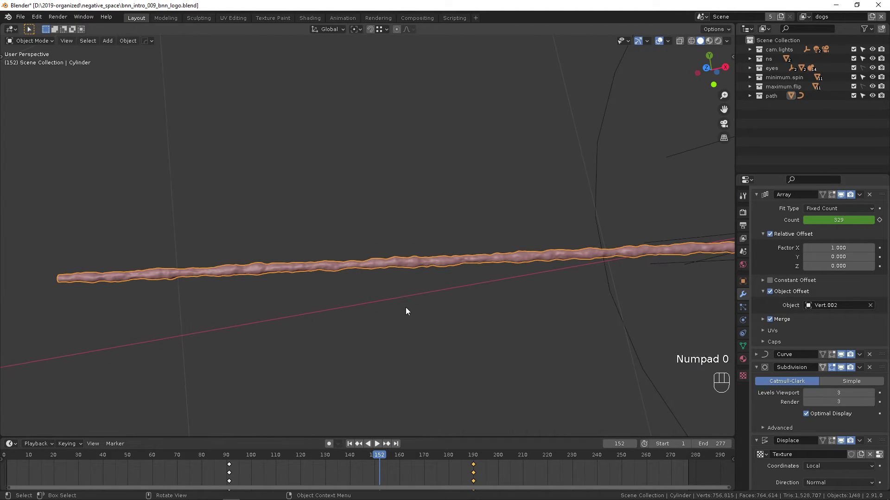
{"action": "scroll", "coordinate": [488, 240], "scroll_direction": "down", "scroll_amount": 2}
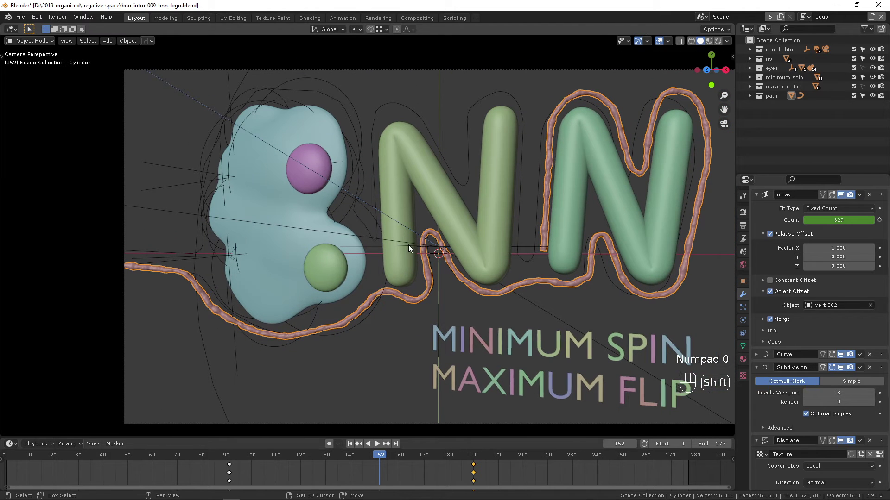
- Scrub the timeline between frames 172 and 125 to examine how the rope grows around the N letters
{"action": "left_click", "coordinate": [377, 443]}
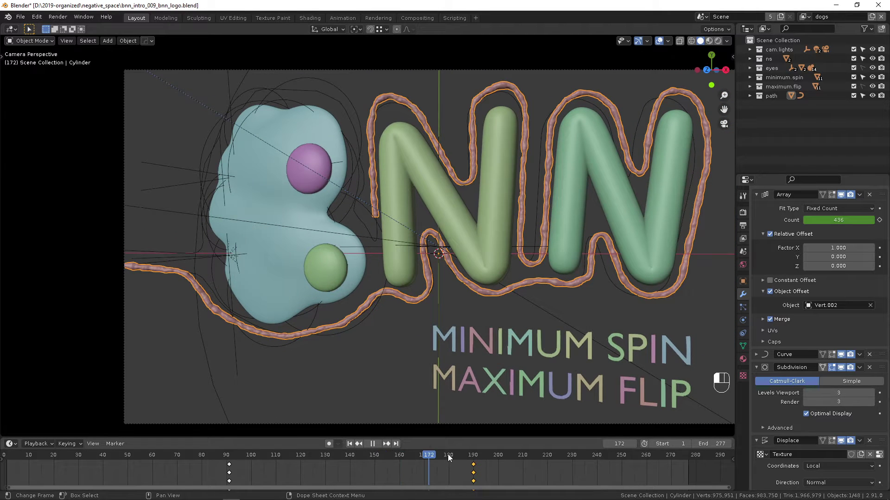
{"action": "left_click", "coordinate": [379, 454]}
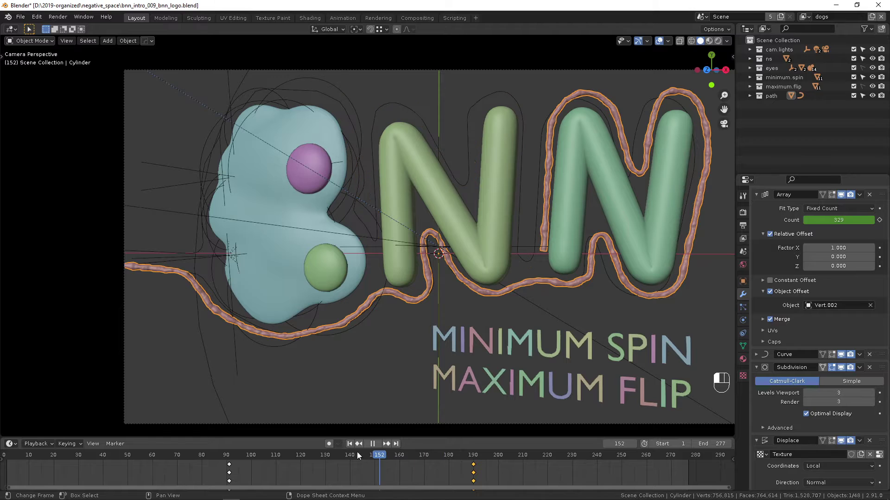
{"action": "left_click_drag", "start_coordinate": [356, 455], "coordinate": [313, 455]}
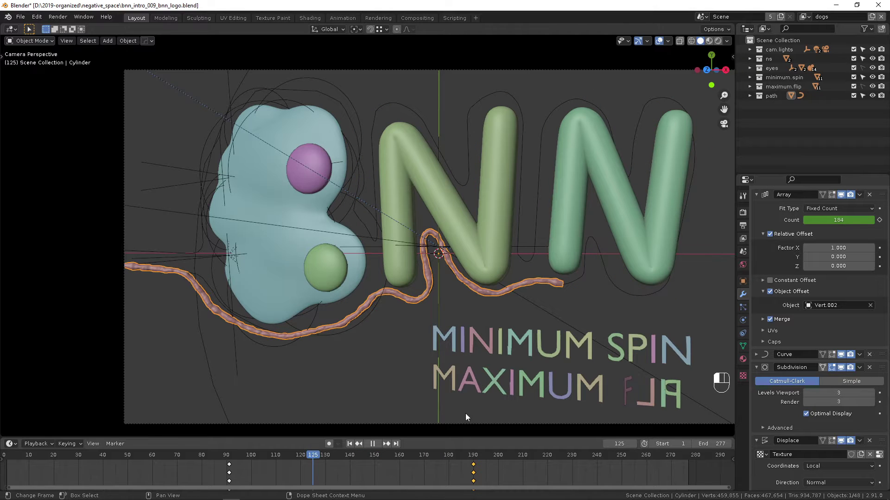
{"action": "key", "text": "space"}
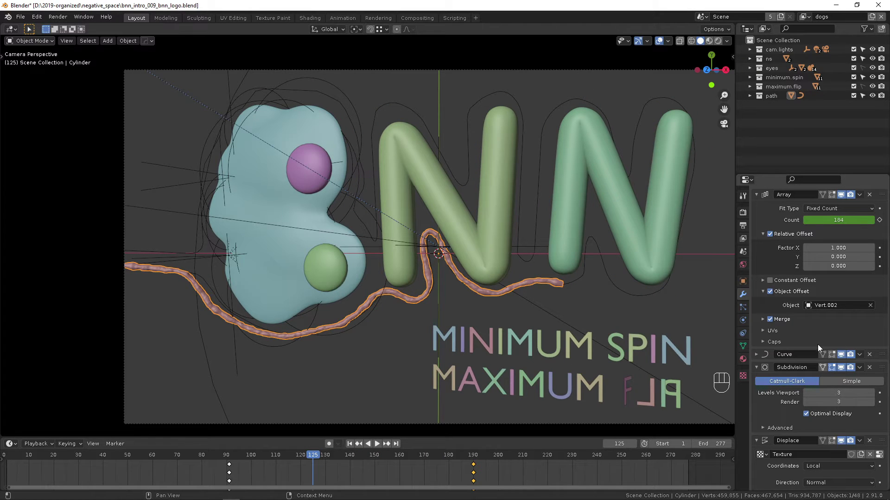
- Expand the Curve modifier settings and scrub between frames 104 and 131 to examine the rope following its path, stopping at frame 127
{"action": "left_click", "coordinate": [757, 353]}
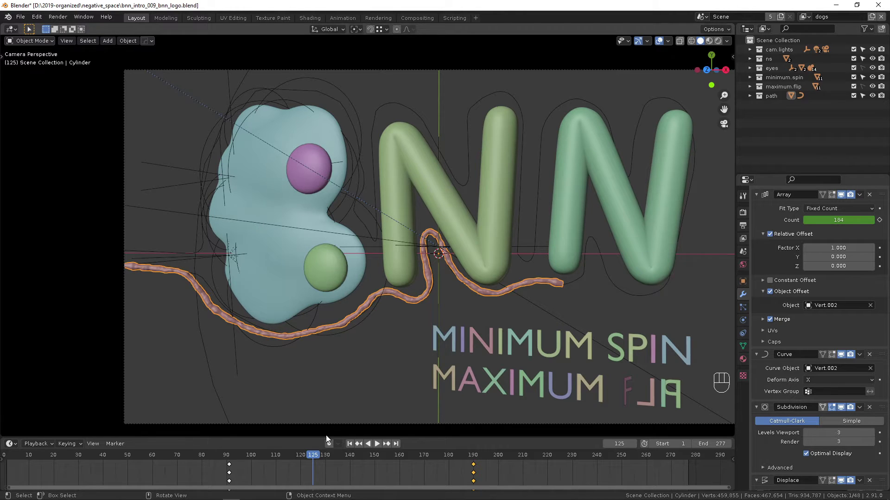
{"action": "left_click_drag", "start_coordinate": [313, 454], "coordinate": [261, 455]}
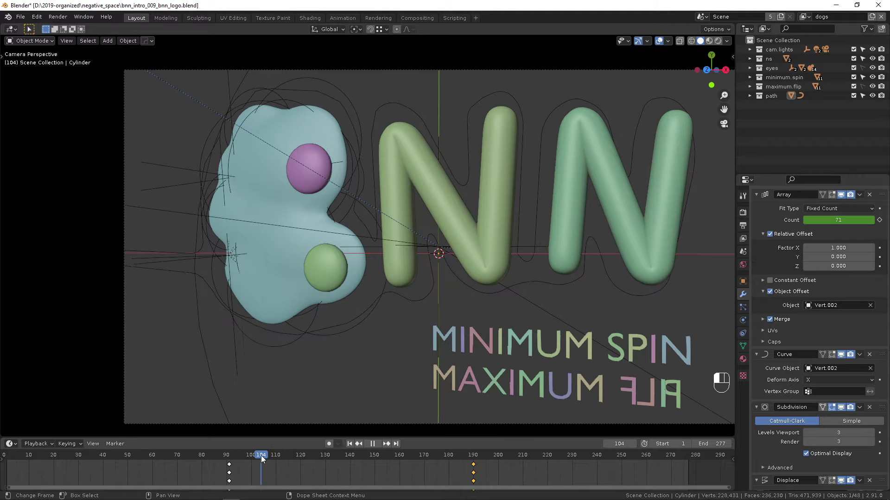
{"action": "key", "text": "space"}
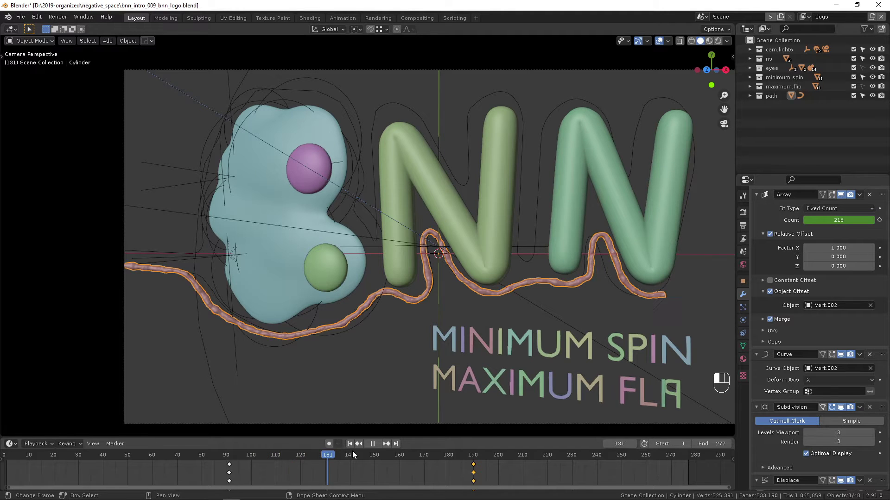
{"action": "left_click", "coordinate": [291, 451]}
{"action": "key", "text": "space"}
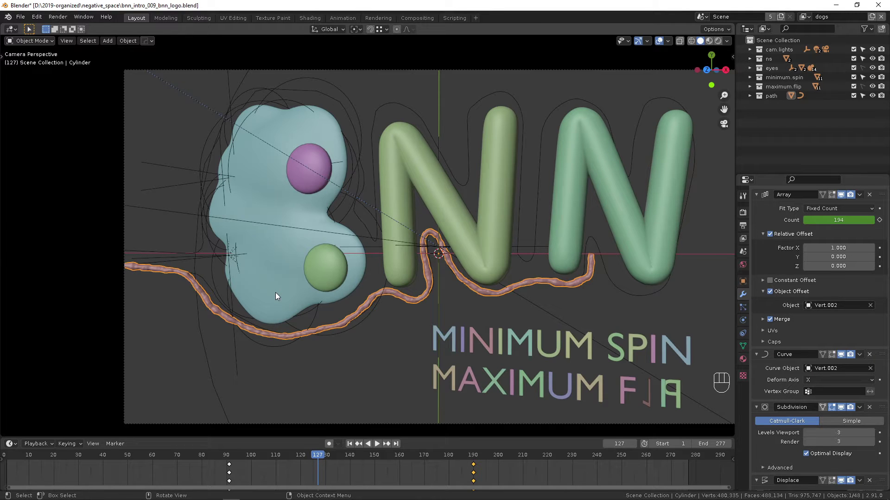
- Deselect the rope, make the eyes collection selectable, select the upper eye's helper empty and move the timeline to frame 41
{"action": "key", "text": "alt+a"}
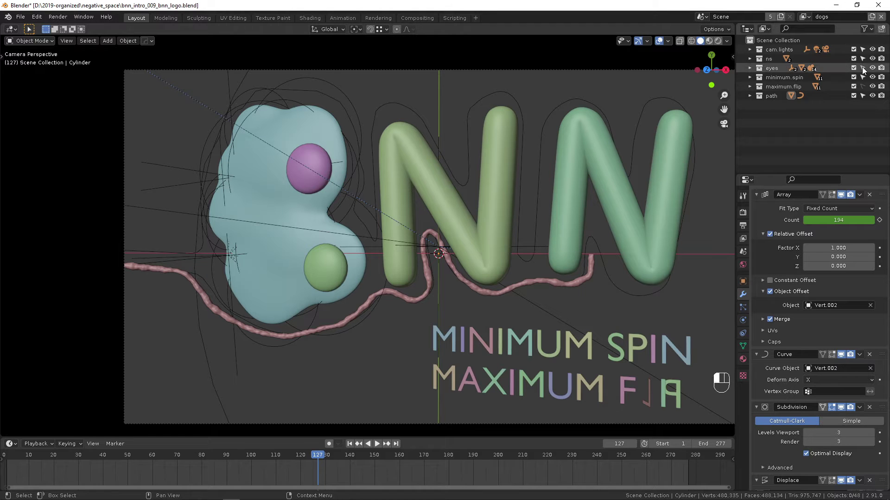
{"action": "left_click", "coordinate": [184, 172]}
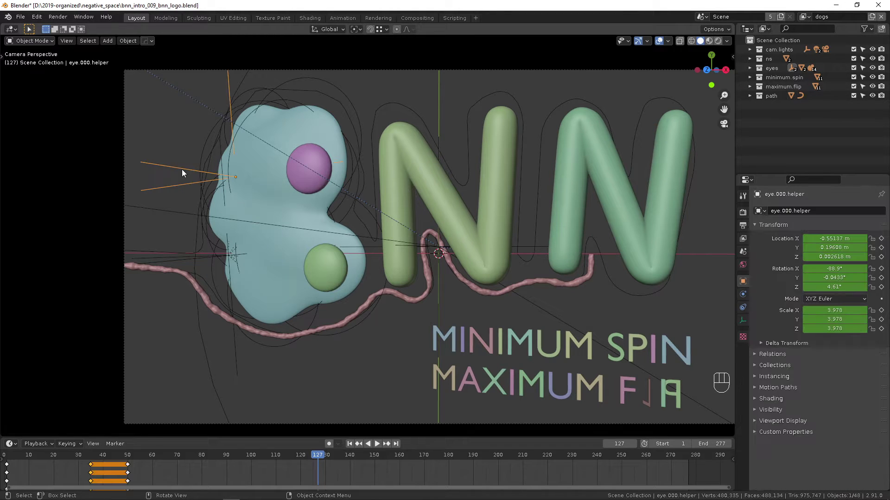
{"action": "left_click_drag", "start_coordinate": [282, 452], "coordinate": [106, 443]}
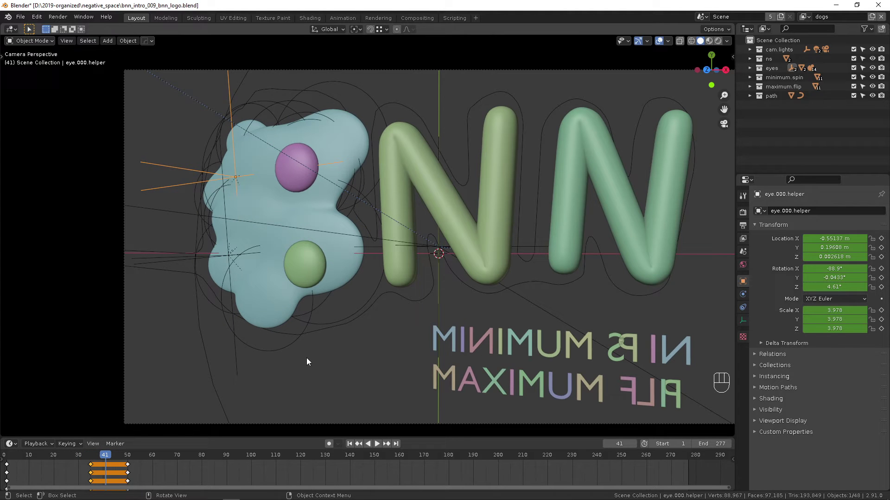
- Select individual metaballs around the lower and upper parts of the blue B shape to examine how it is built
{"action": "left_click", "coordinate": [272, 352]}
{"action": "left_click", "coordinate": [327, 319]}
{"action": "left_click", "coordinate": [319, 302]}
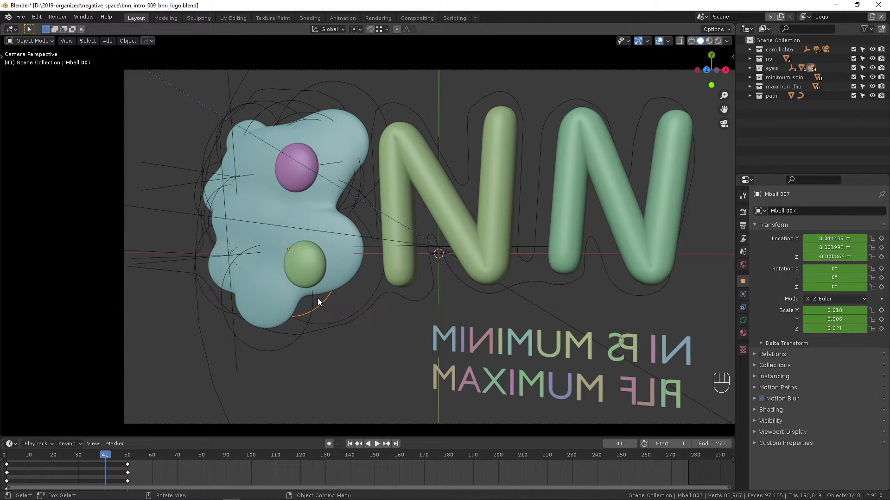
{"action": "left_click", "coordinate": [287, 95]}
{"action": "left_click", "coordinate": [278, 108]}
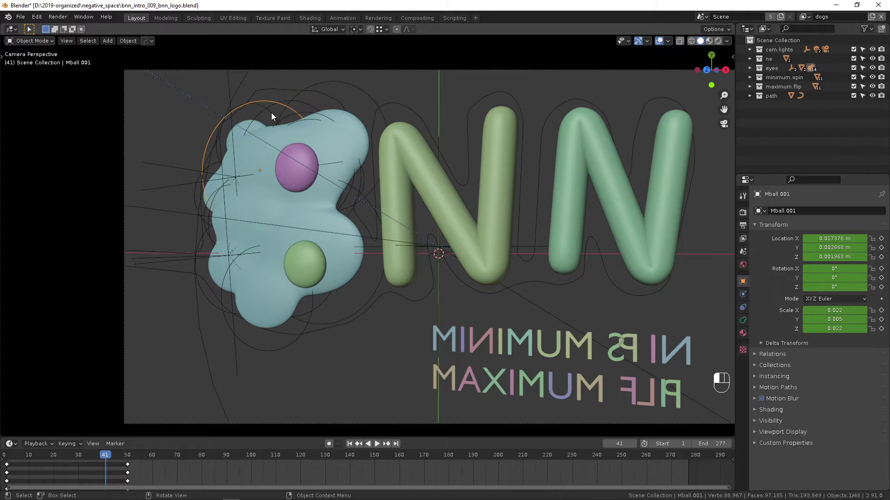
{"action": "left_click", "coordinate": [266, 119]}
{"action": "left_click", "coordinate": [258, 123]}
- Review the keyframe interpolation options for the upper eye's helper empty, including Bounce, and dismiss them without choosing one
{"action": "left_click", "coordinate": [182, 184]}
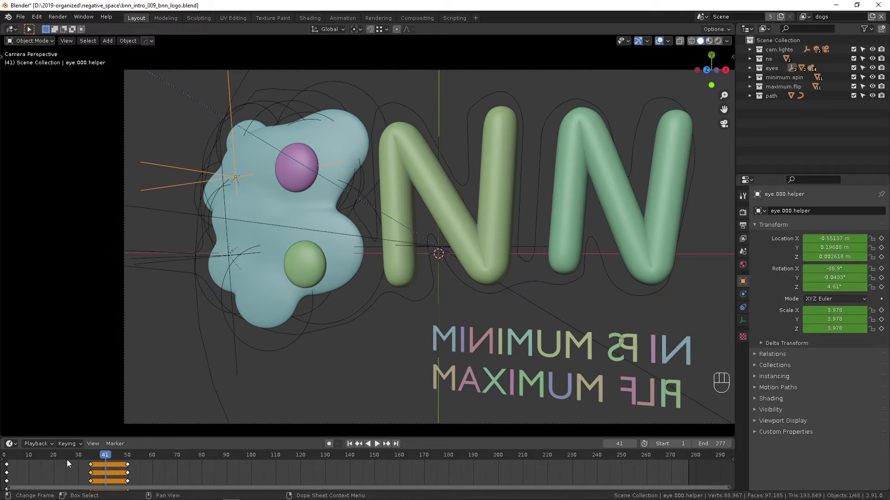
{"action": "key", "text": "t"}
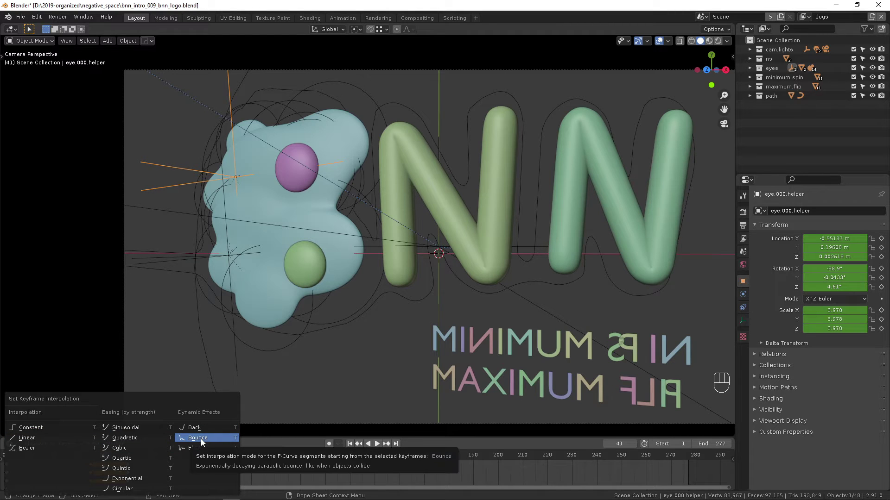
{"action": "right_click", "coordinate": [26, 319]}
- Select the lower eye's helper empty and scrub the timeline to frame 81 to review the metaball B's movement
{"action": "left_click", "coordinate": [124, 305]}
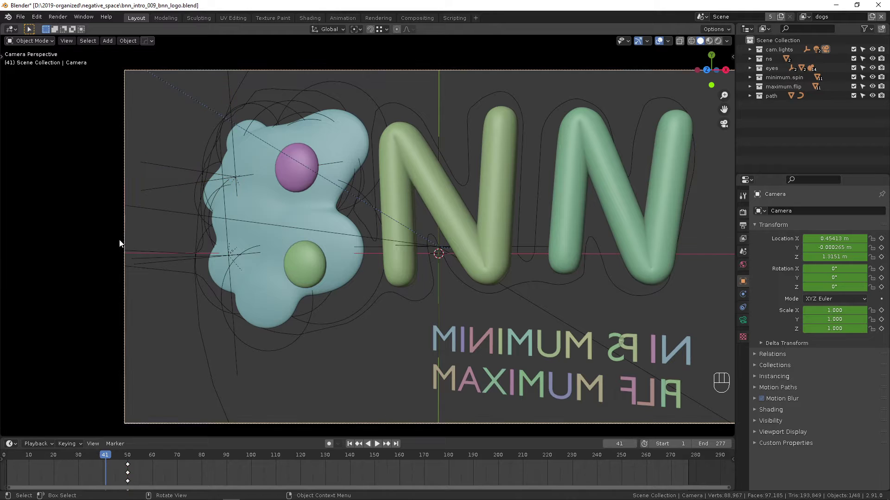
{"action": "left_click", "coordinate": [231, 360]}
{"action": "mouse_move", "coordinate": [105, 459]}
{"action": "left_mouse_down"}
{"action": "mouse_move", "coordinate": [149, 453]}
{"action": "mouse_move", "coordinate": [86, 455]}
{"action": "mouse_move", "coordinate": [79, 457]}
{"action": "mouse_move", "coordinate": [138, 459]}
{"action": "mouse_move", "coordinate": [76, 471]}
{"action": "mouse_move", "coordinate": [136, 471]}
{"action": "mouse_move", "coordinate": [75, 476]}
{"action": "mouse_move", "coordinate": [107, 472]}
{"action": "left_mouse_up"}
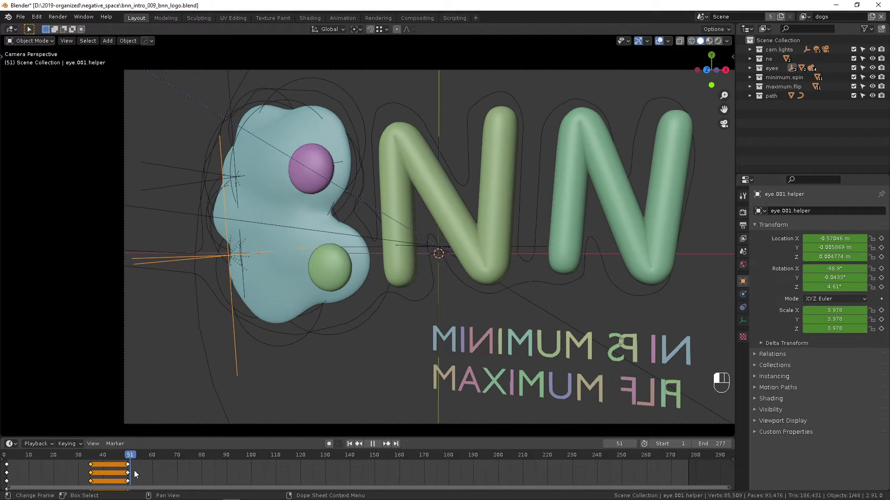
{"action": "left_click_drag", "start_coordinate": [165, 470], "coordinate": [202, 452]}
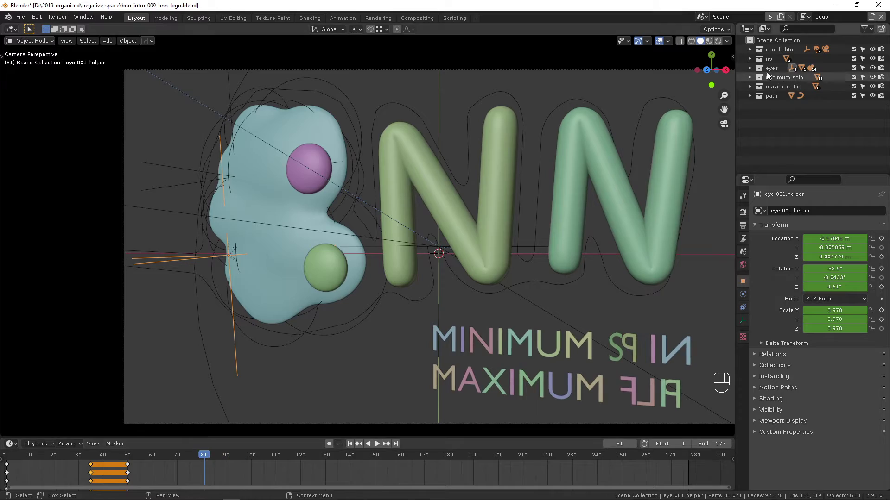
- Switch the viewport to rendered shading, play back the animation and move the timeline to frame 76
{"action": "left_click", "coordinate": [717, 41]}
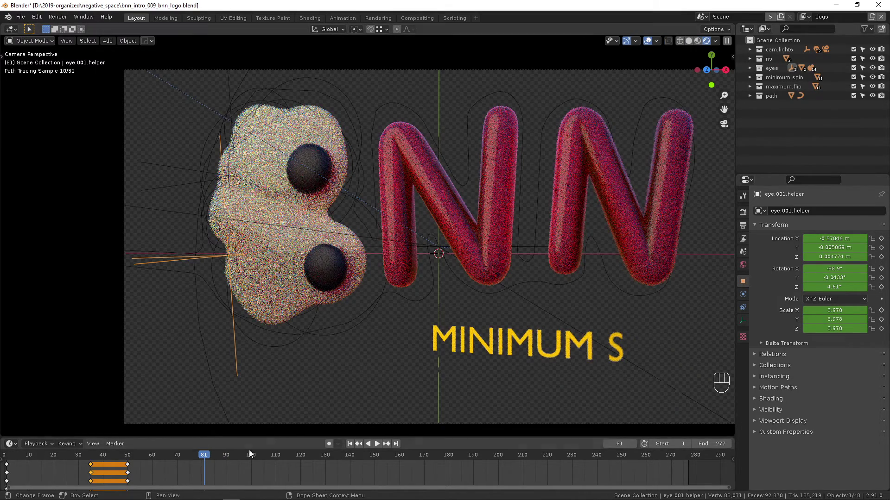
{"action": "key", "text": "shift+ctrl+space"}
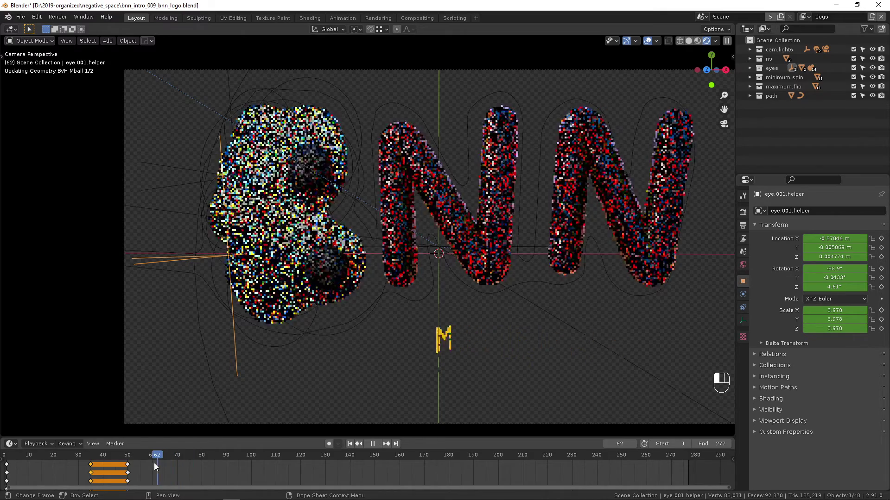
{"action": "key", "text": "space"}
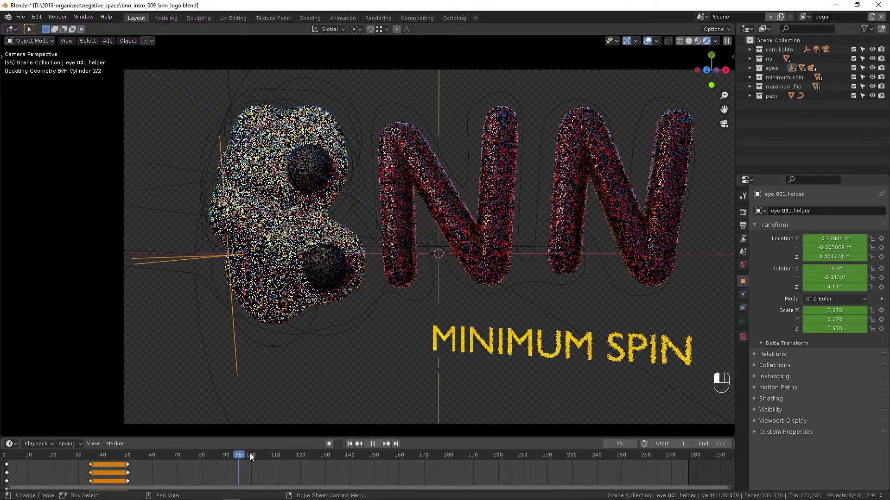
{"action": "left_click_drag", "start_coordinate": [250, 457], "coordinate": [190, 458]}
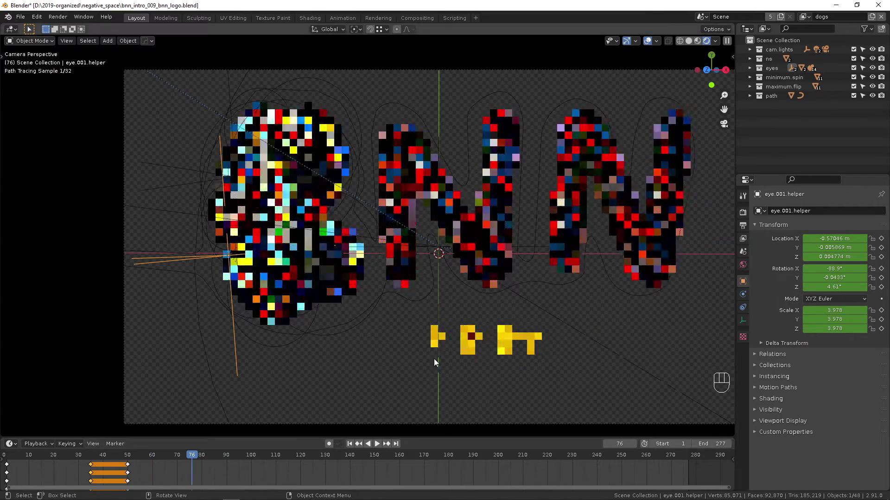
- Select the letters of MINIMUM one after another to compare their keyframe timing
{"action": "left_click", "coordinate": [448, 337]}
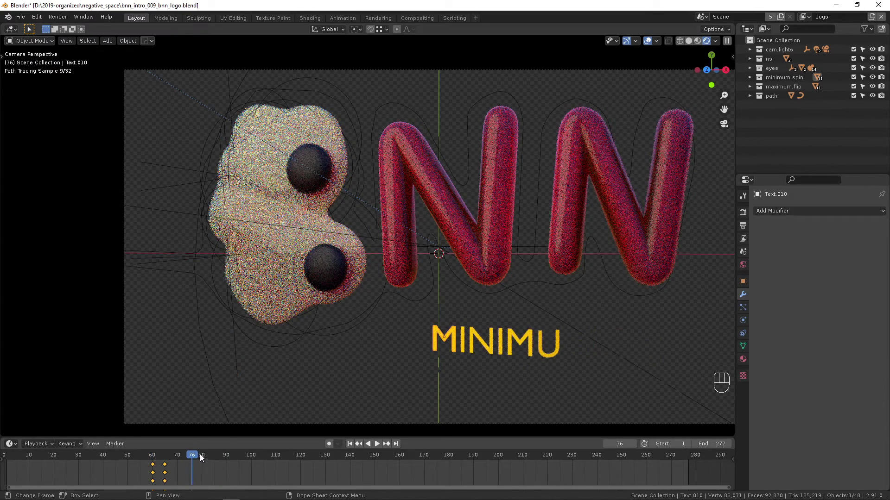
{"action": "left_click", "coordinate": [465, 343]}
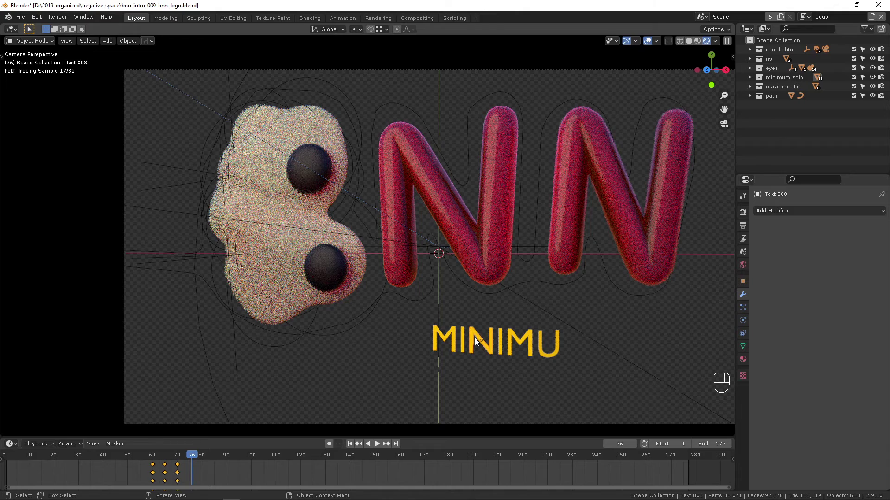
{"action": "left_click", "coordinate": [508, 347]}
{"action": "left_click", "coordinate": [515, 344]}
{"action": "left_click", "coordinate": [538, 357]}
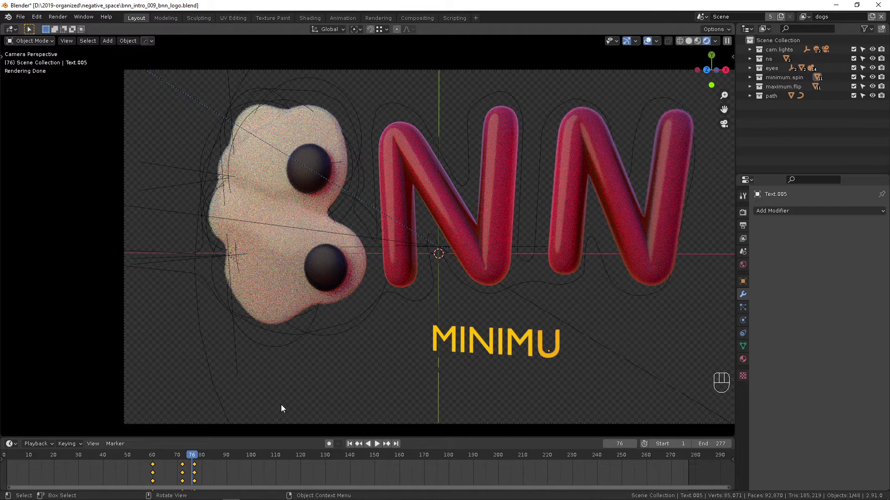
- Show the transform values of the letter U in MINIMUM and scrub back to frame 71 to check its Y rotation
{"action": "key", "text": "n"}
{"action": "left_click", "coordinate": [729, 55]}
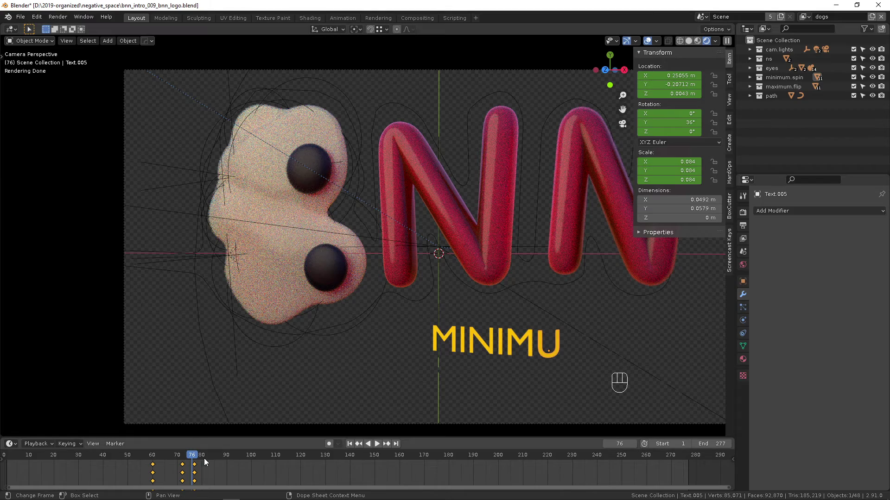
{"action": "mouse_move", "coordinate": [190, 457]}
{"action": "left_mouse_down"}
{"action": "mouse_move", "coordinate": [212, 455]}
{"action": "mouse_move", "coordinate": [172, 452]}
{"action": "mouse_move", "coordinate": [221, 441]}
{"action": "mouse_move", "coordinate": [179, 445]}
{"action": "left_mouse_up"}
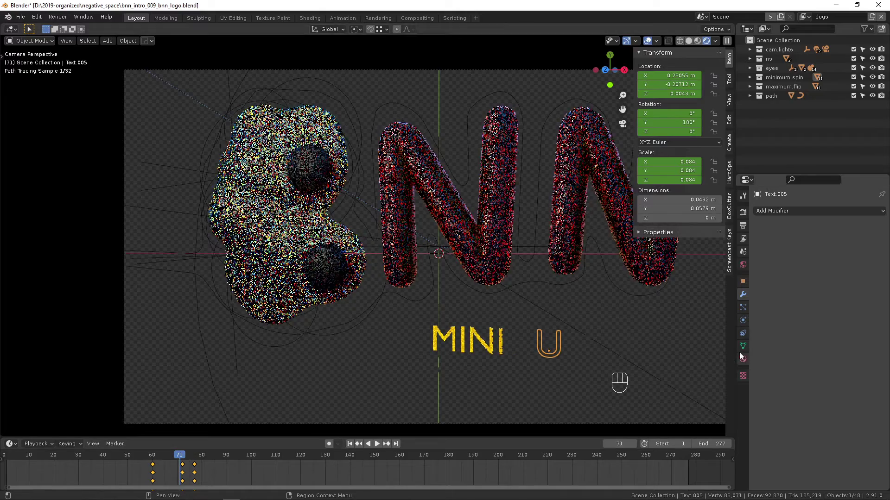
- Show the U's letters material, hide the transform values and split the viewport, making the new area a Shader Editor without its sidebar
{"action": "left_click", "coordinate": [743, 359]}
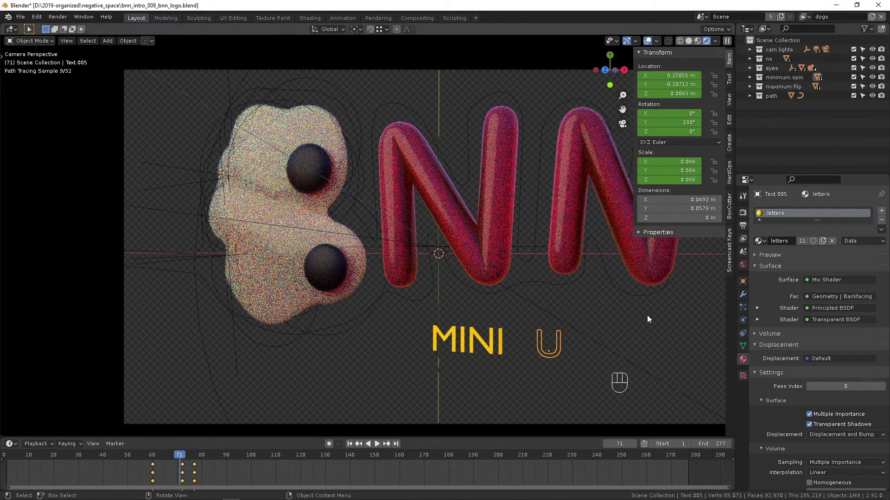
{"action": "key", "text": "n"}
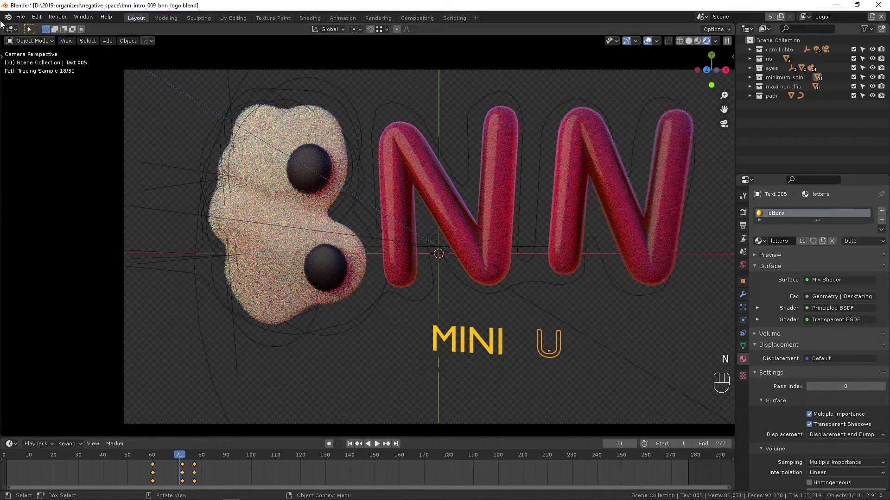
{"action": "mouse_move", "coordinate": [3, 23]}
{"action": "left_mouse_down"}
{"action": "mouse_move", "coordinate": [259, 69]}
{"action": "mouse_move", "coordinate": [281, 83]}
{"action": "left_mouse_up"}
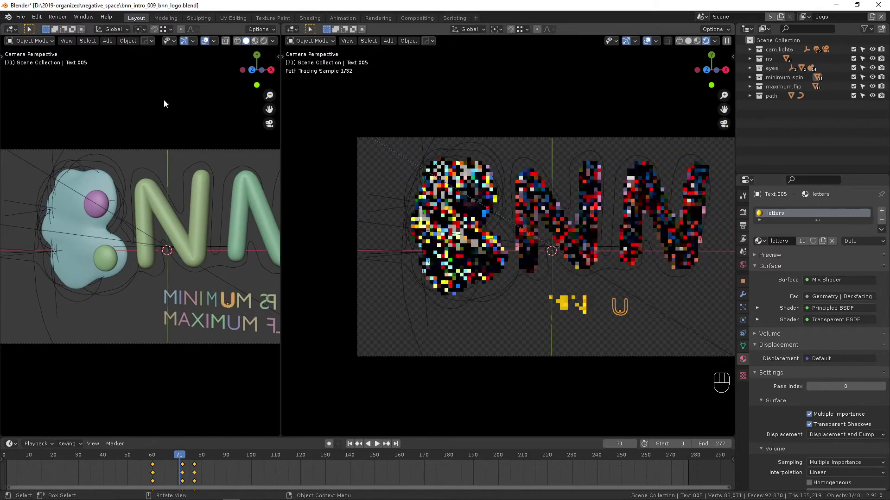
{"action": "key", "text": "shift+F3"}
{"action": "key", "text": "shift+F3"}
{"action": "key", "text": "shift+F3"}
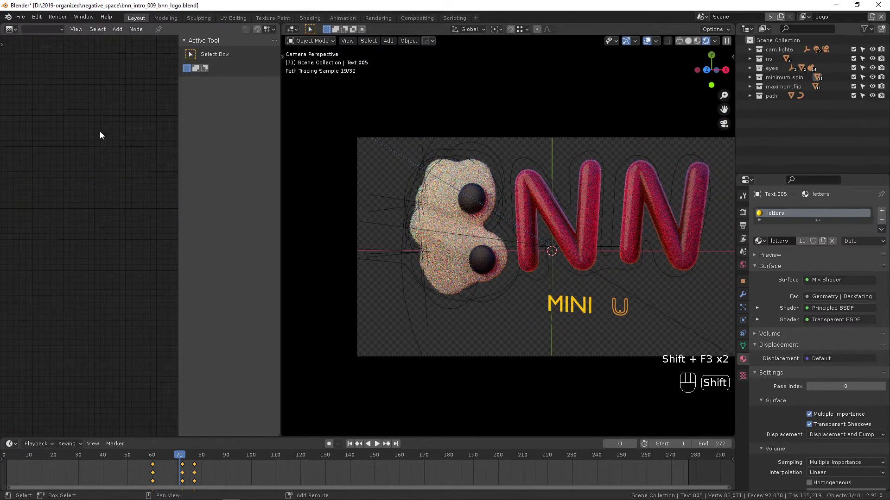
{"action": "key", "text": "n"}
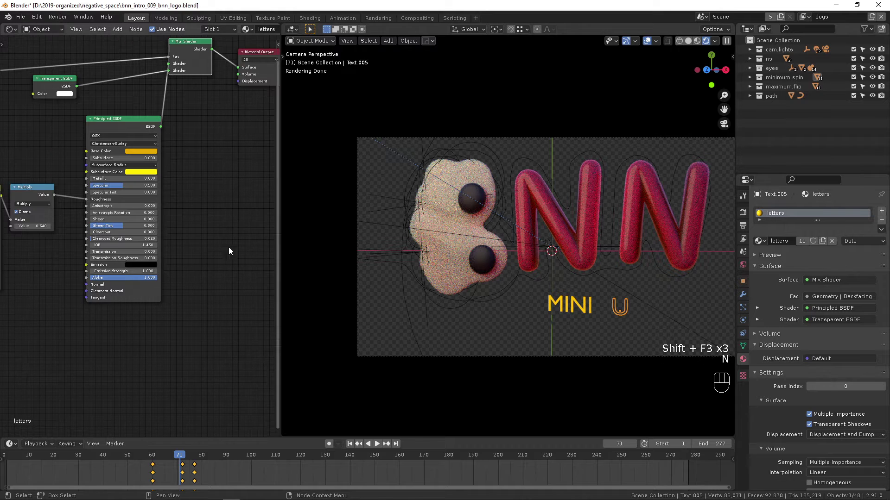
- Examine how the letters material uses Geometry Backfacing to mix the Transparent BSDF and Principled BSDF in the Mix Shader
{"action": "middle_click_drag", "start_coordinate": [189, 196], "coordinate": [183, 275], "text": "shift"}
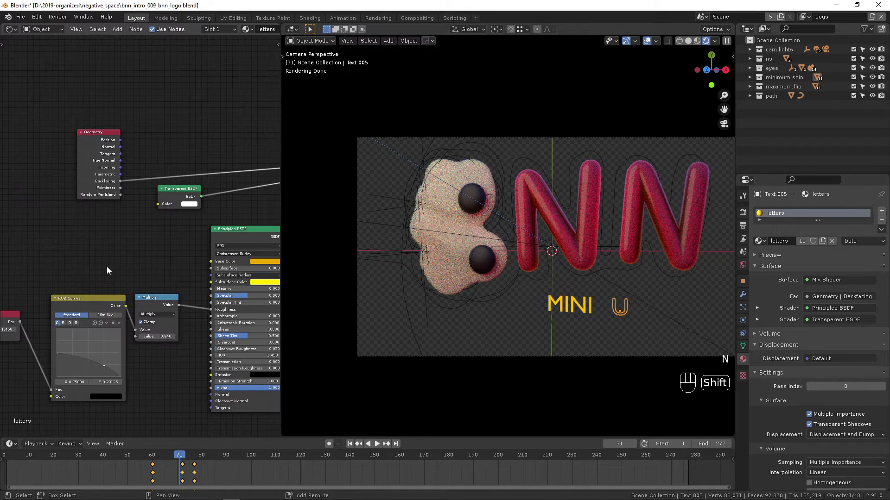
{"action": "middle_click_drag", "start_coordinate": [114, 255], "coordinate": [65, 278], "text": "shift"}
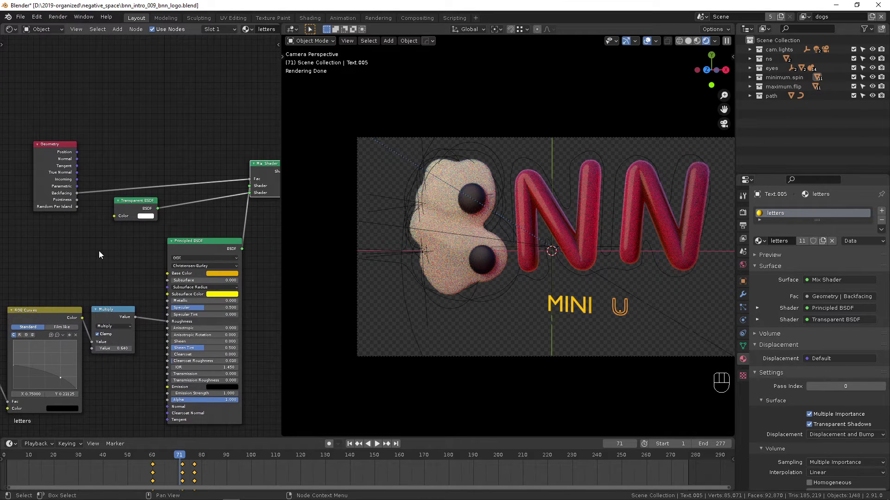
{"action": "middle_click_drag", "start_coordinate": [99, 252], "coordinate": [98, 293]}
{"action": "scroll", "coordinate": [12, 196], "scroll_direction": "up", "scroll_amount": 2}
{"action": "left_click", "coordinate": [27, 183]}
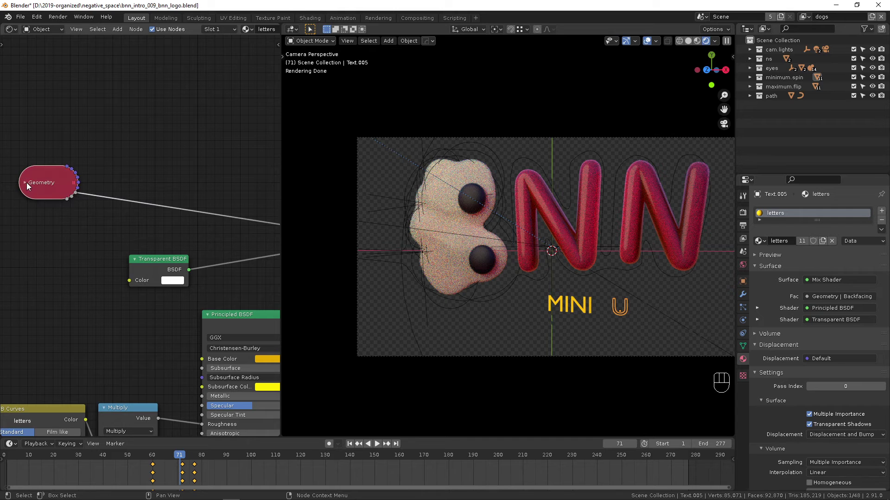
{"action": "left_click", "coordinate": [26, 182]}
{"action": "middle_click_drag", "start_coordinate": [231, 222], "coordinate": [96, 220]}
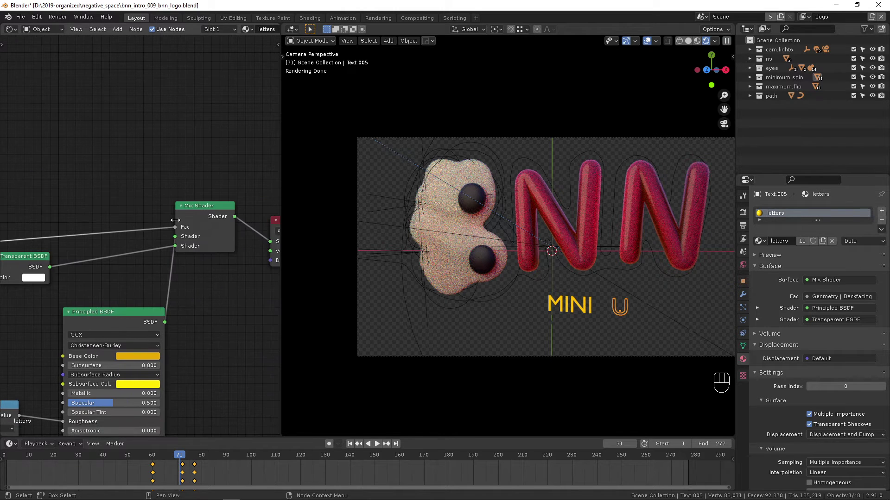
{"action": "left_click", "coordinate": [196, 206]}
{"action": "middle_click_drag", "start_coordinate": [79, 249], "coordinate": [104, 223]}
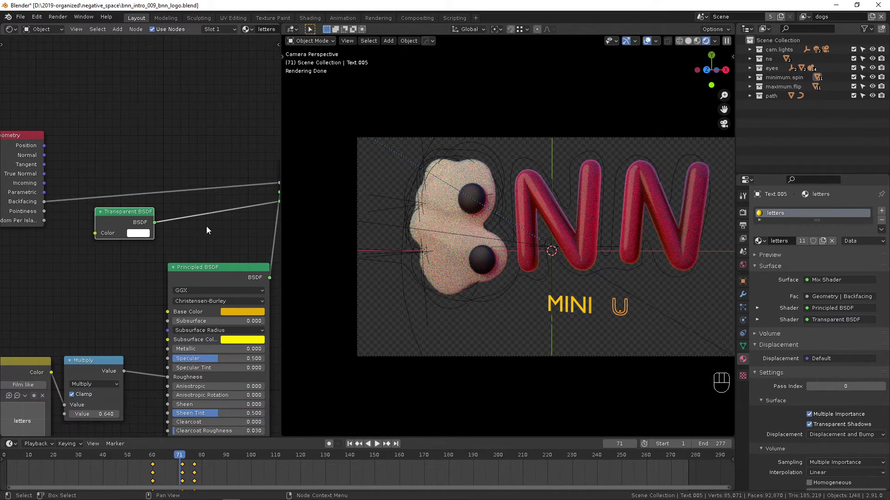
{"action": "middle_click_drag", "start_coordinate": [207, 226], "coordinate": [174, 232]}
- Preview the Transparent BSDF alone on the letters, then reconnect the Mix Shader to the material output
{"action": "left_click", "coordinate": [114, 230], "text": "ctrl+shift"}
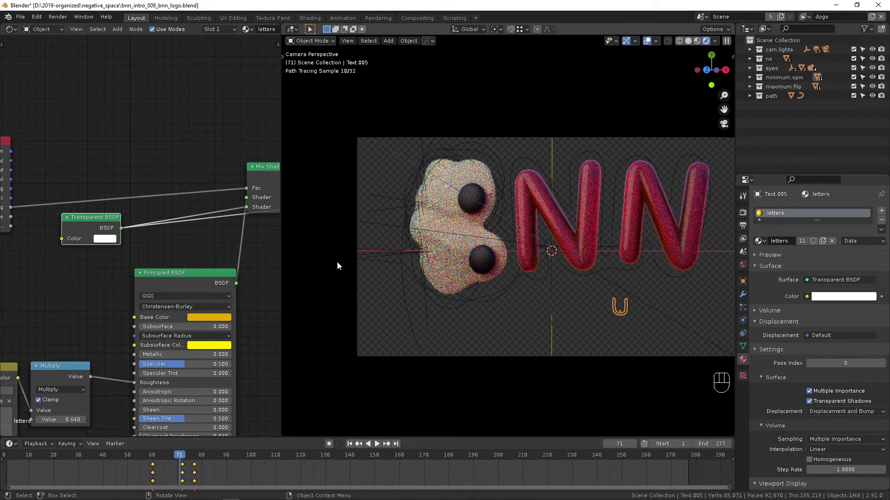
{"action": "middle_click_drag", "start_coordinate": [262, 189], "coordinate": [152, 204]}
{"action": "left_click", "coordinate": [160, 203], "text": "ctrl+shift"}
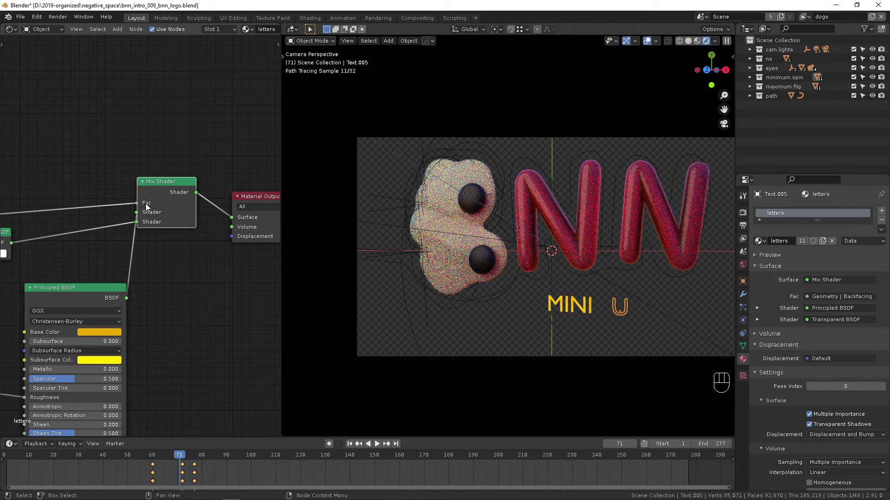
- Examine the Principled BSDF colors and the RGB Curves and Multiply nodes that drive its roughness in the letters material
{"action": "middle_click_drag", "start_coordinate": [48, 234], "coordinate": [158, 224]}
{"action": "left_click", "coordinate": [101, 226]}
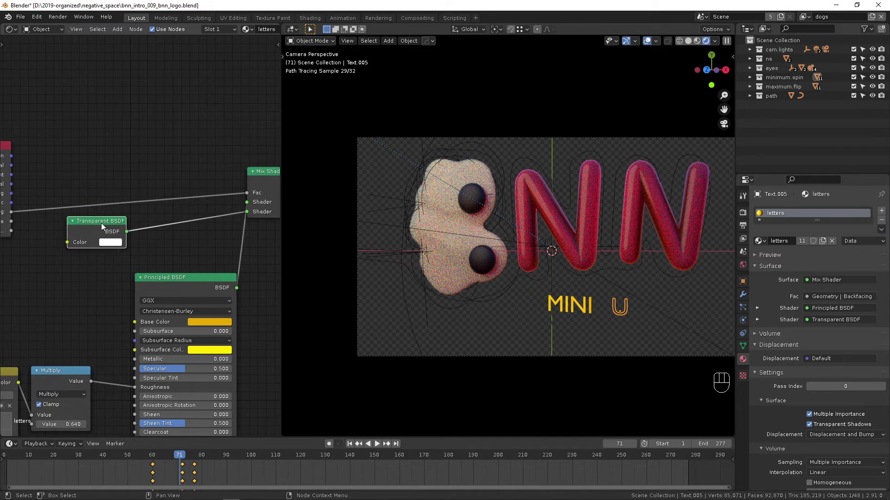
{"action": "left_click", "coordinate": [155, 274]}
{"action": "scroll", "coordinate": [99, 292], "scroll_direction": "down", "scroll_amount": 4}
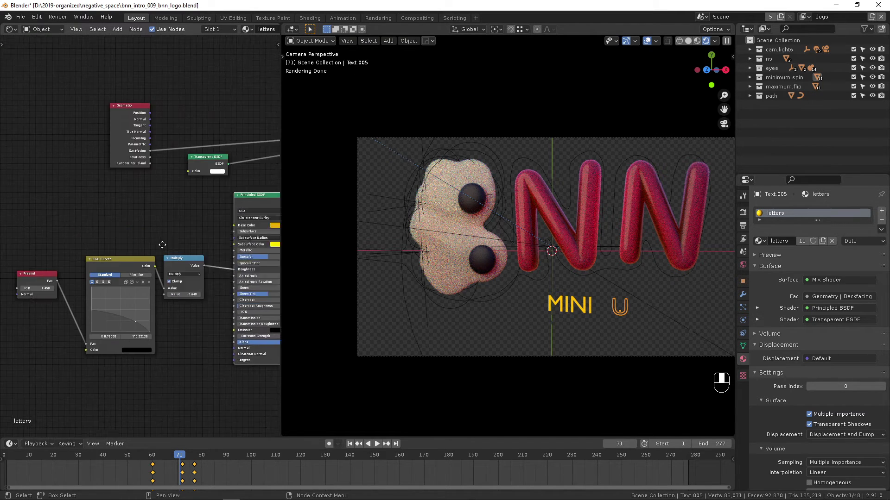
{"action": "scroll", "coordinate": [82, 243], "scroll_direction": "up", "scroll_amount": 4}
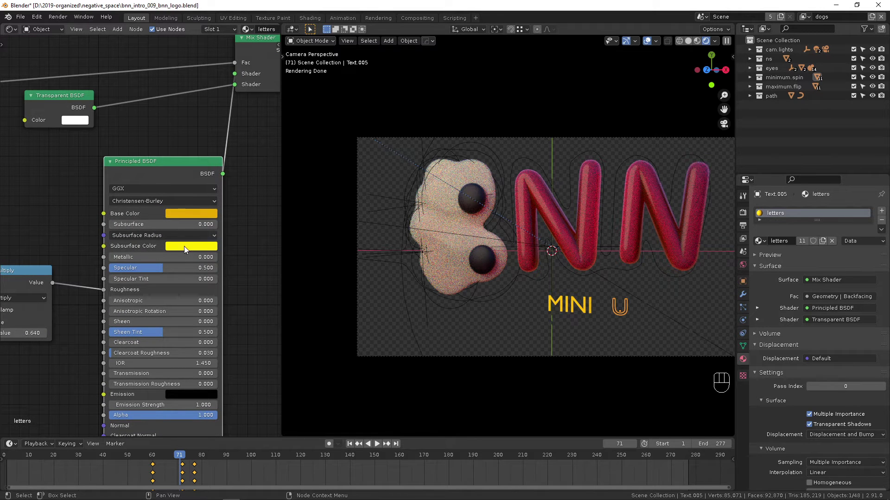
{"action": "middle_click_drag", "start_coordinate": [32, 229], "coordinate": [187, 195]}
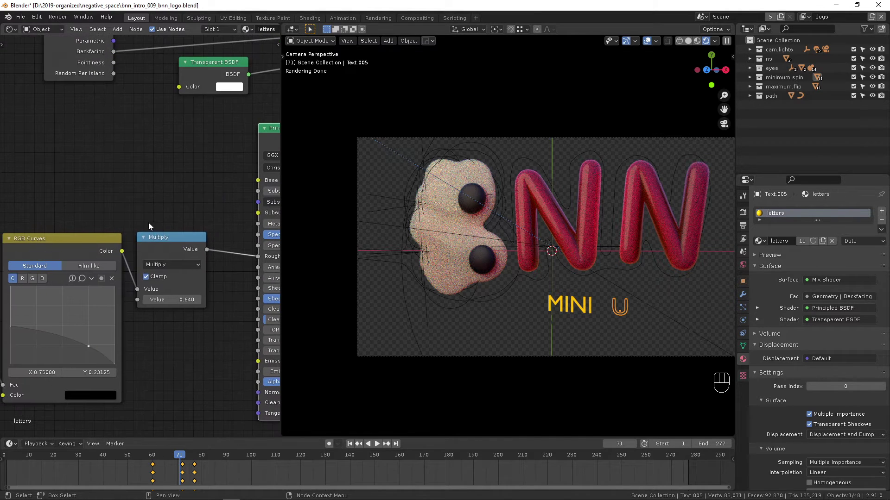
{"action": "middle_click_drag", "start_coordinate": [148, 226], "coordinate": [108, 240]}
{"action": "scroll", "coordinate": [108, 240], "scroll_direction": "up", "scroll_amount": 2}
{"action": "scroll", "coordinate": [116, 259], "scroll_direction": "down", "scroll_amount": 2}
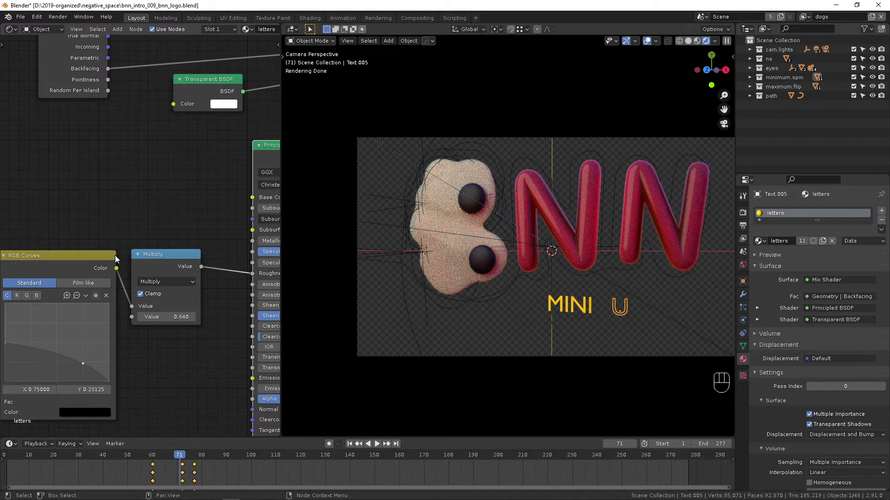
{"action": "middle_click_drag", "start_coordinate": [175, 246], "coordinate": [9, 311]}
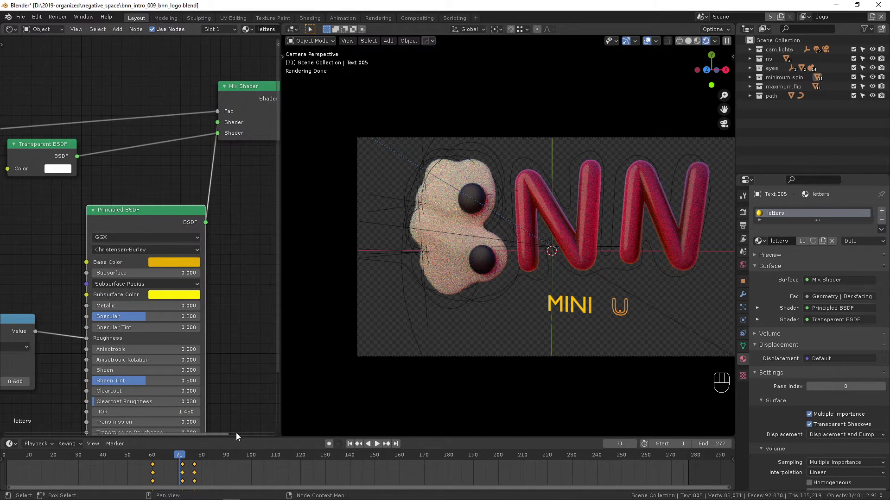
- Play the animation through to frame 237 and select the X in MAXIMUM to view its red material
{"action": "key", "text": "space"}
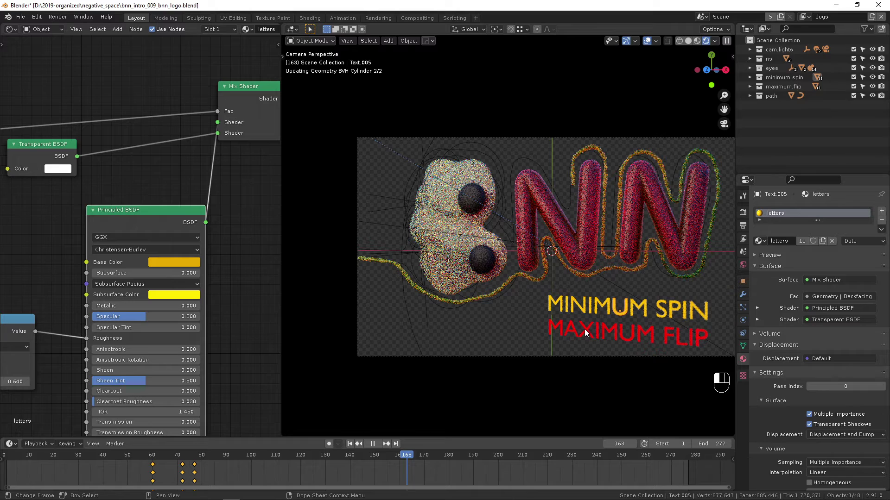
{"action": "key", "text": "space"}
{"action": "left_click", "coordinate": [584, 329]}
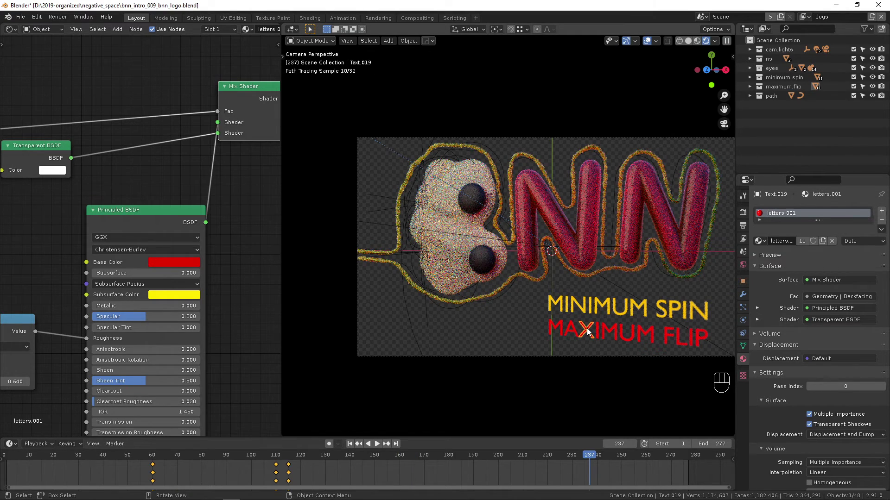
- Inspect the hotdog material nodes of the first N, followed by the line material nodes of the rope
{"action": "left_click", "coordinate": [583, 221]}
{"action": "scroll", "coordinate": [70, 271], "scroll_direction": "down", "scroll_amount": 6}
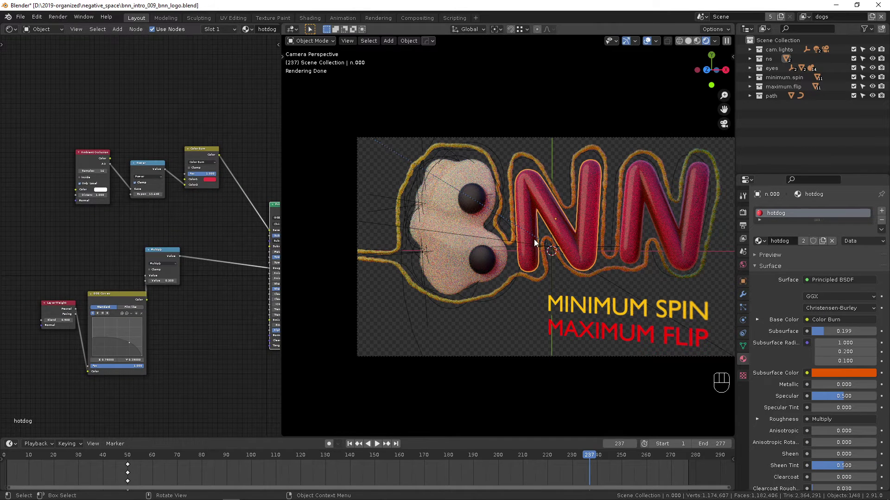
{"action": "left_click", "coordinate": [571, 179]}
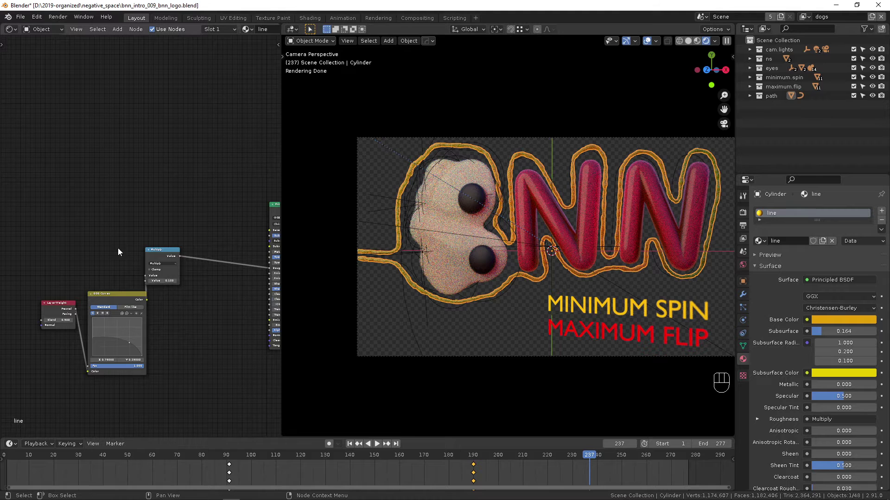
{"action": "scroll", "coordinate": [71, 256], "scroll_direction": "up", "scroll_amount": 4}
{"action": "scroll", "coordinate": [232, 265], "scroll_direction": "up", "scroll_amount": 2}
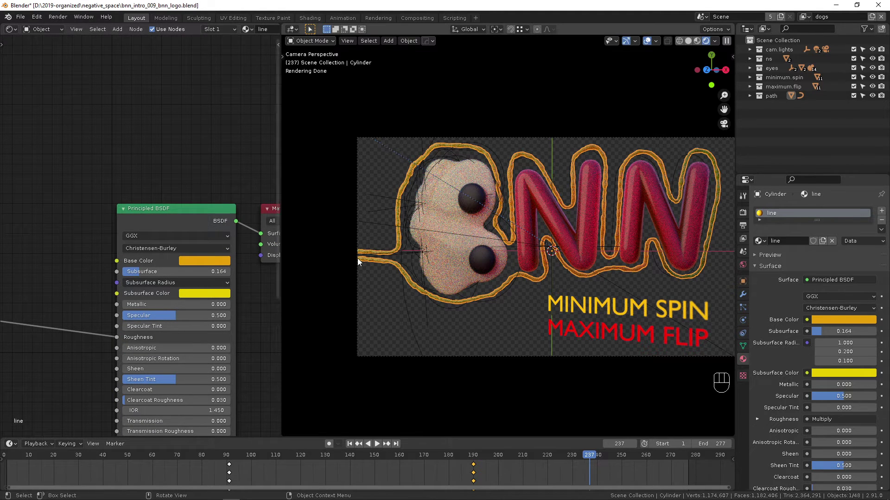
- Inspect the eye.edges material nodes of the metaball B and the animated eye.center material nodes of its upper pupil
{"action": "left_click", "coordinate": [462, 240]}
{"action": "middle_click_drag", "start_coordinate": [131, 280], "coordinate": [278, 260]}
{"action": "scroll", "coordinate": [232, 259], "scroll_direction": "down", "scroll_amount": 2}
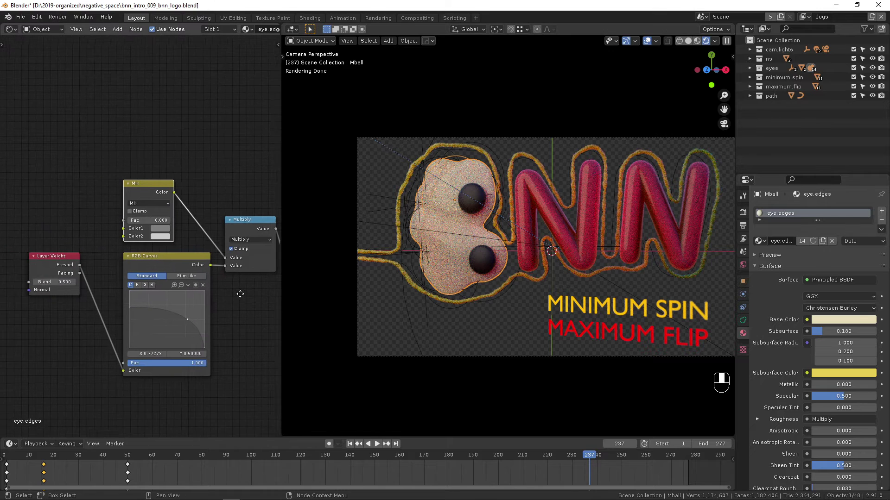
{"action": "left_click", "coordinate": [471, 208]}
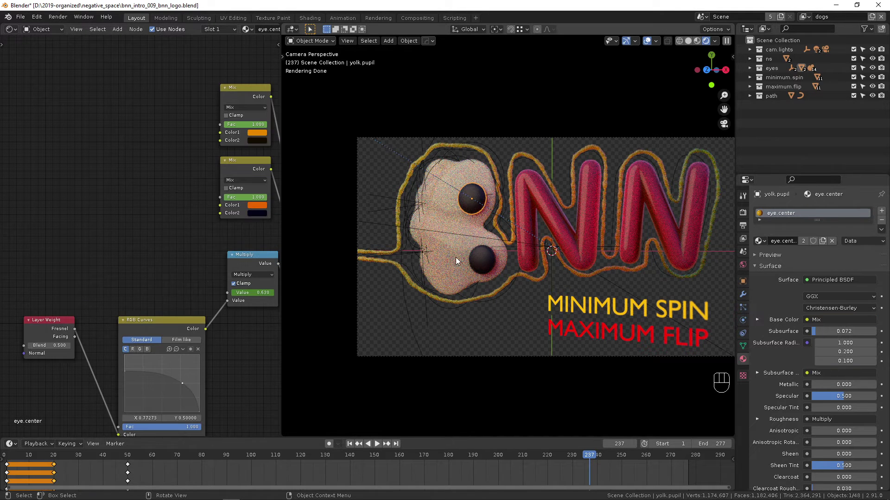
{"action": "scroll", "coordinate": [119, 240], "scroll_direction": "up", "scroll_amount": 1}
{"action": "scroll", "coordinate": [119, 236], "scroll_direction": "up", "scroll_amount": 2}
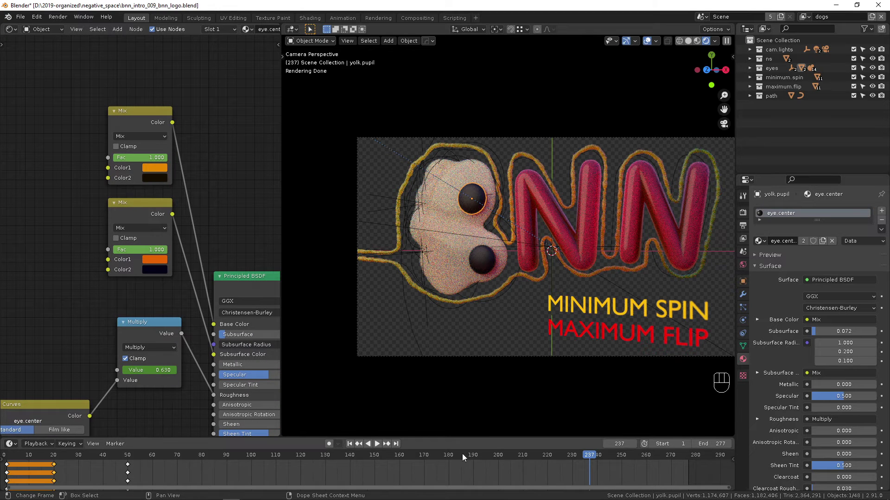
- Scrub the pupil's color change between frames 38 and 55 and inspect the Color2 values of both eye.center Mix nodes
{"action": "key", "text": "space"}
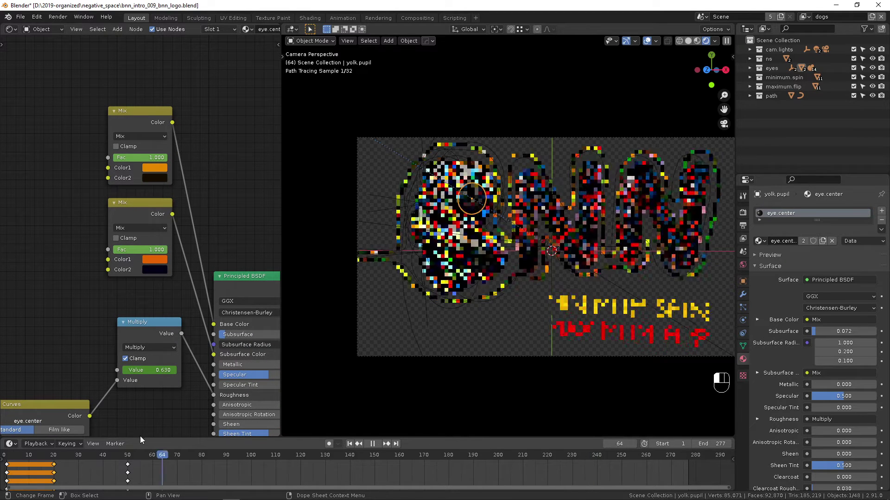
{"action": "left_click", "coordinate": [71, 458]}
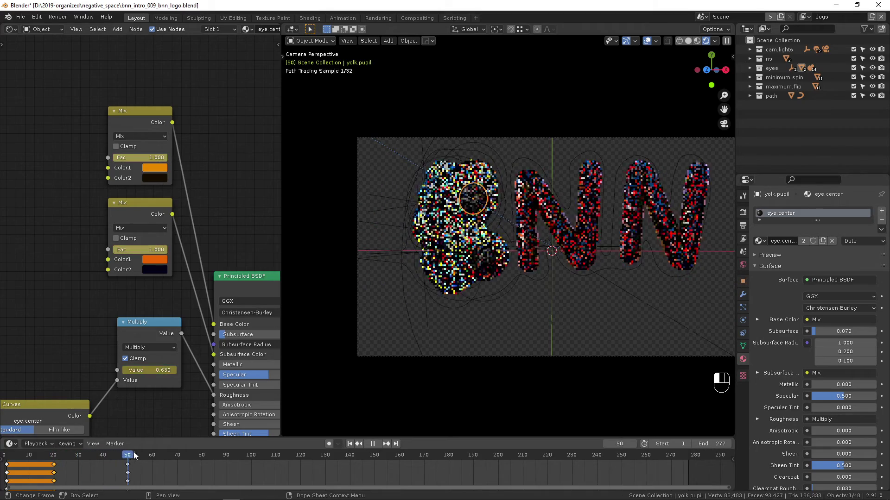
{"action": "left_click_drag", "start_coordinate": [120, 456], "coordinate": [101, 452]}
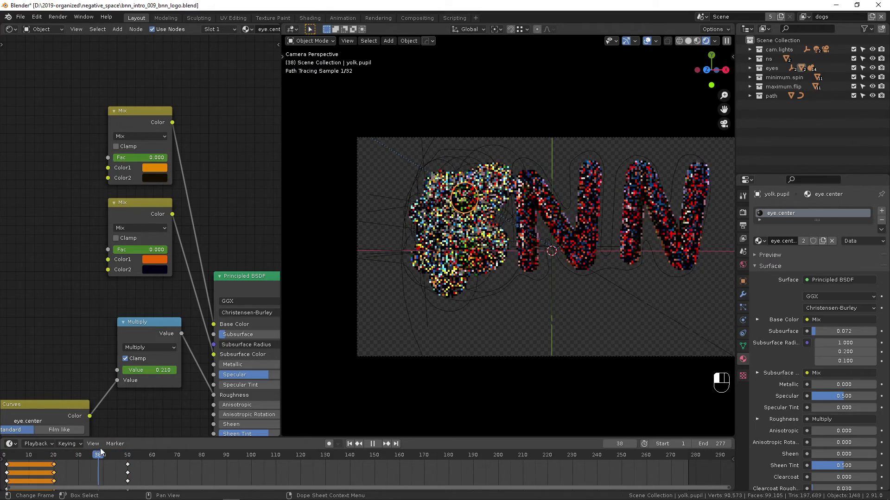
{"action": "key", "text": "space"}
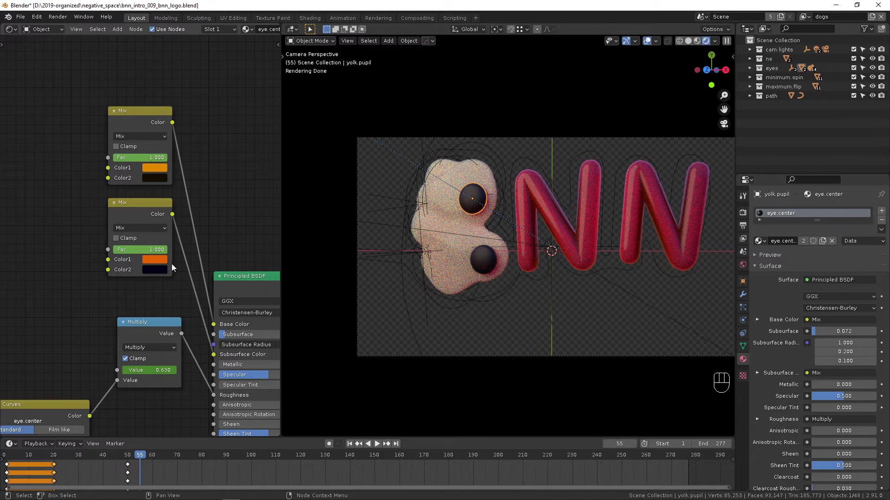
{"action": "left_click", "coordinate": [155, 179]}
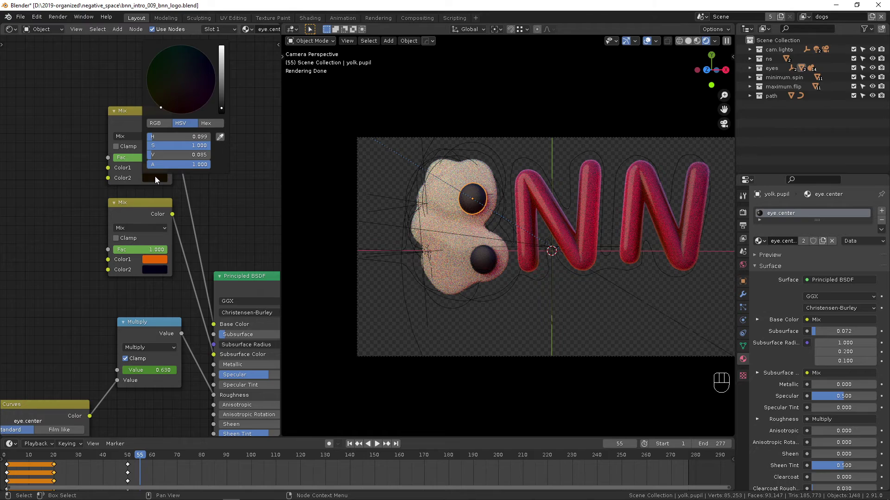
{"action": "left_click", "coordinate": [158, 269]}
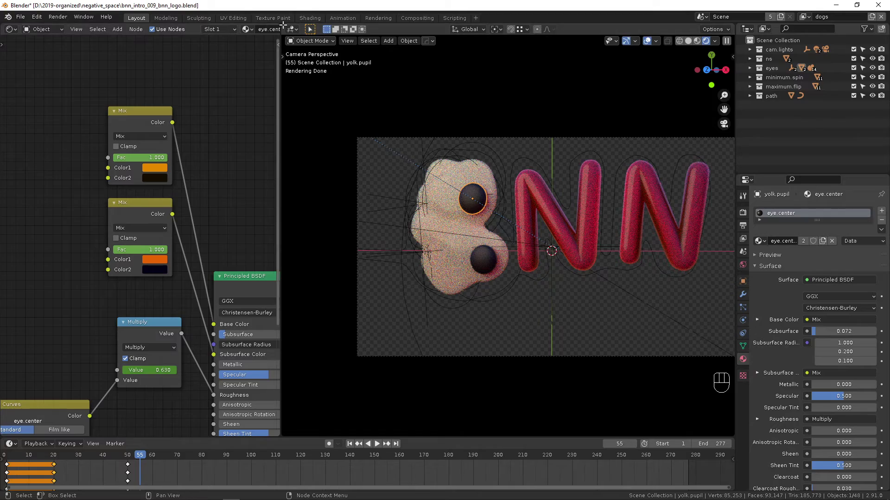
- Close the node editor area and toggle film transparency off and on in the render settings to preview the world background
{"action": "left_click_drag", "start_coordinate": [283, 24], "coordinate": [139, 185]}
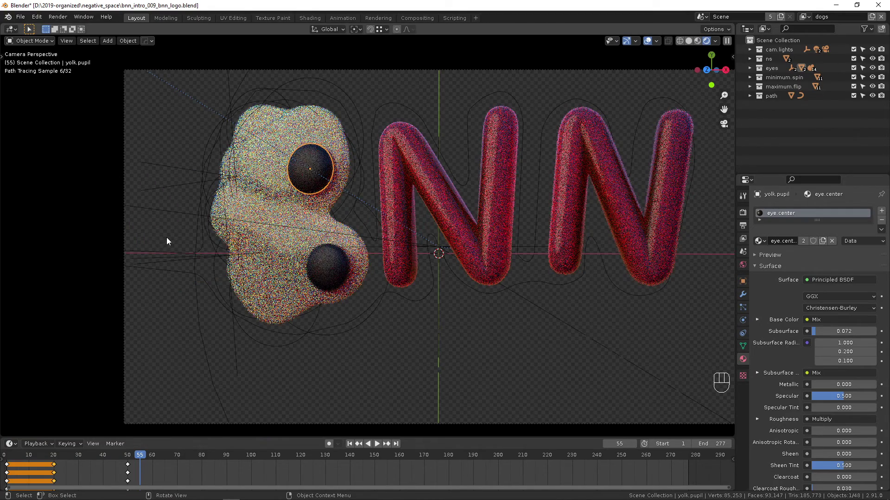
{"action": "left_click", "coordinate": [742, 214]}
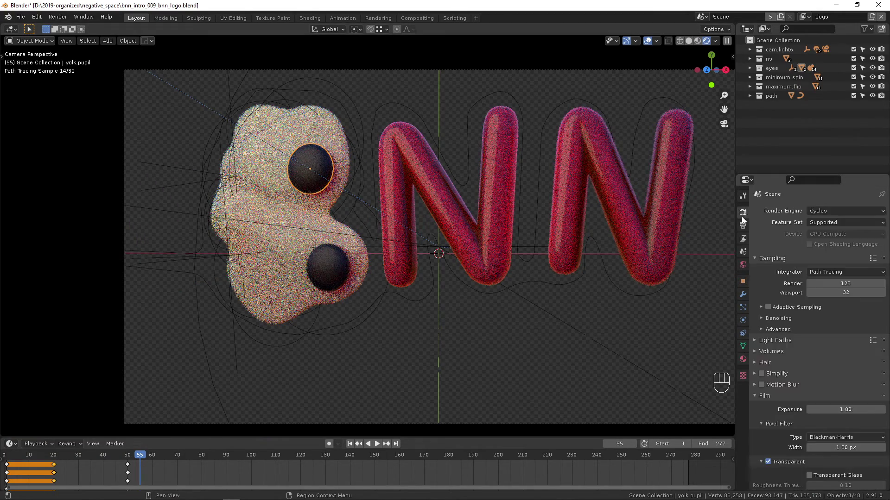
{"action": "left_click", "coordinate": [743, 198]}
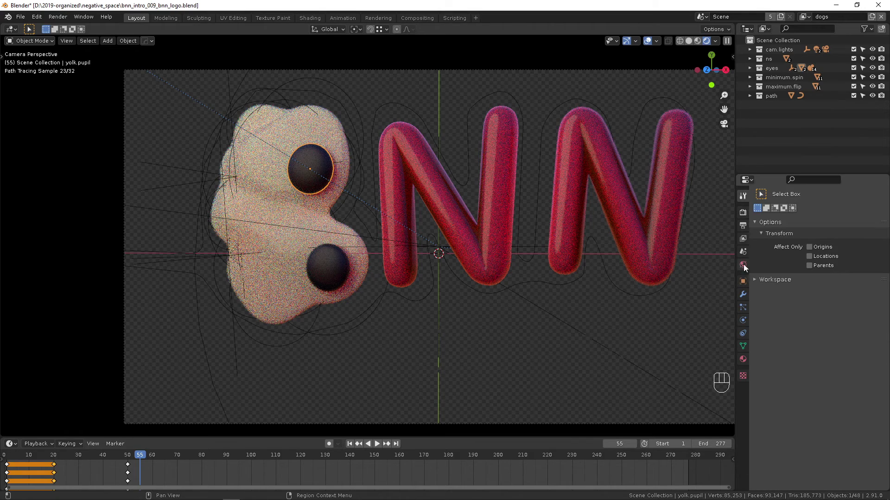
{"action": "left_click", "coordinate": [742, 213]}
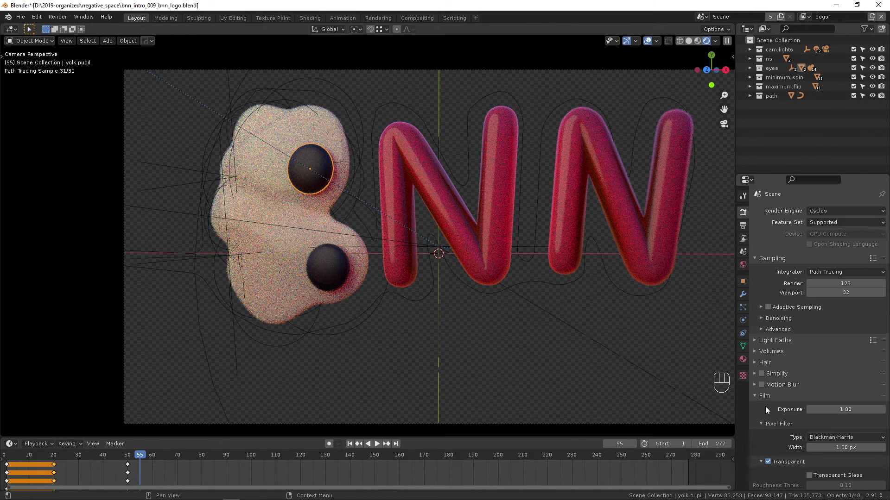
{"action": "scroll", "coordinate": [767, 405], "scroll_direction": "down", "scroll_amount": 3}
{"action": "left_click", "coordinate": [768, 404]}
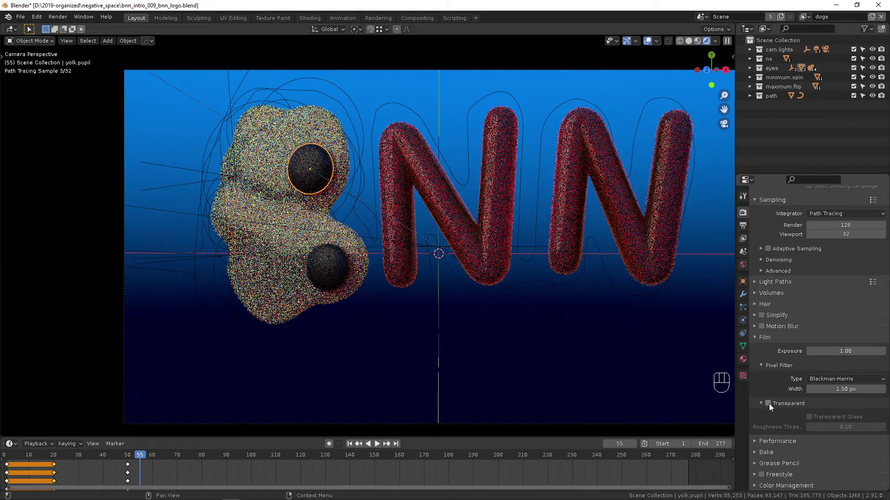
{"action": "left_click", "coordinate": [769, 403]}
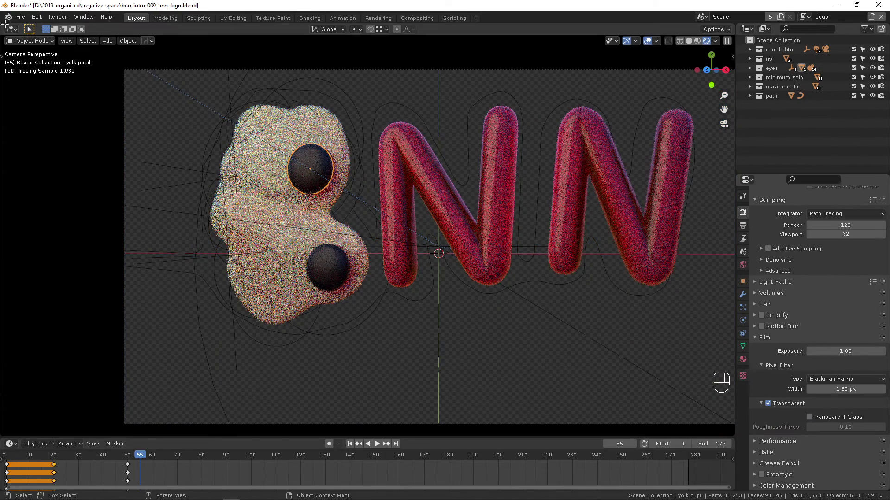
- Split the viewport and show the World shader nodes in the new area with the sidebar hidden
{"action": "left_click_drag", "start_coordinate": [5, 23], "coordinate": [335, 117]}
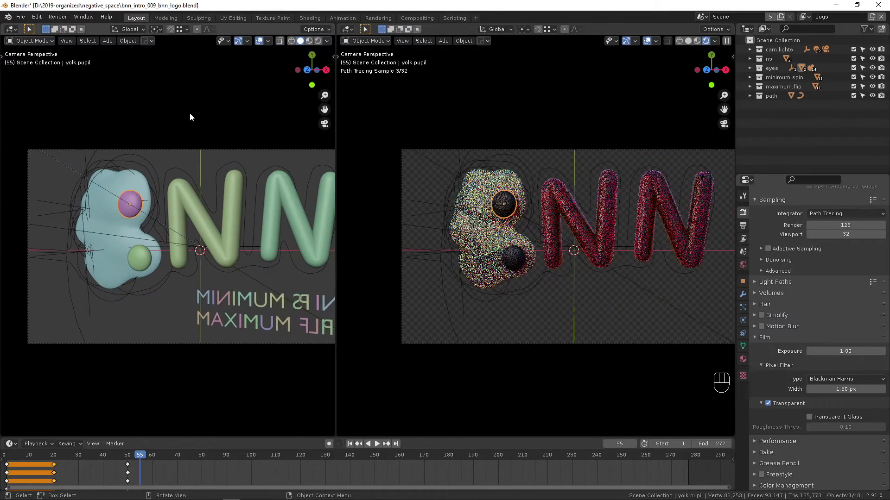
{"action": "key", "text": "shift+F3"}
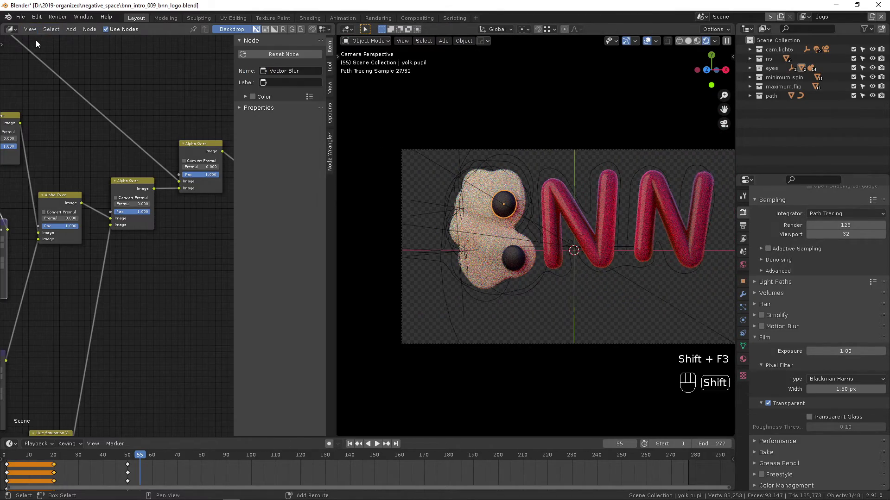
{"action": "key", "text": "shift+F3"}
{"action": "key", "text": "shift+F3"}
{"action": "left_click", "coordinate": [35, 29]}
{"action": "left_click", "coordinate": [38, 50]}
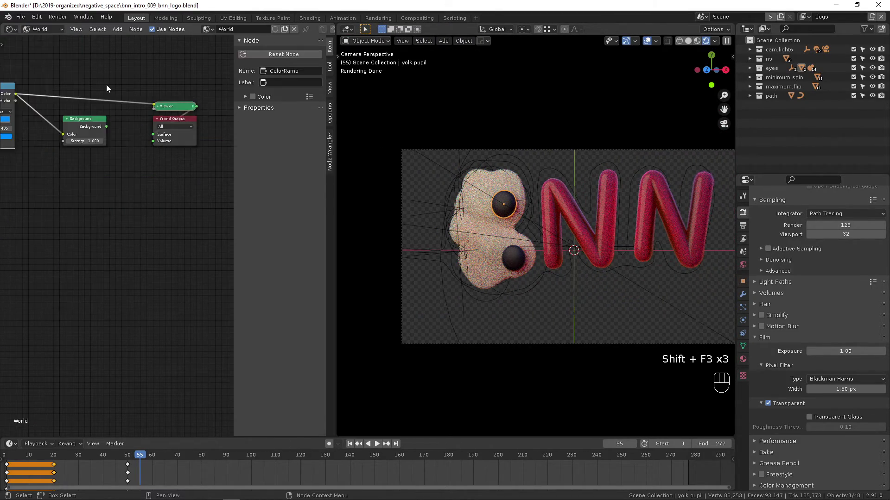
{"action": "key", "text": "n"}
{"action": "middle_click_drag", "start_coordinate": [74, 98], "coordinate": [243, 172]}
{"action": "scroll", "coordinate": [149, 142], "scroll_direction": "up", "scroll_amount": 6}
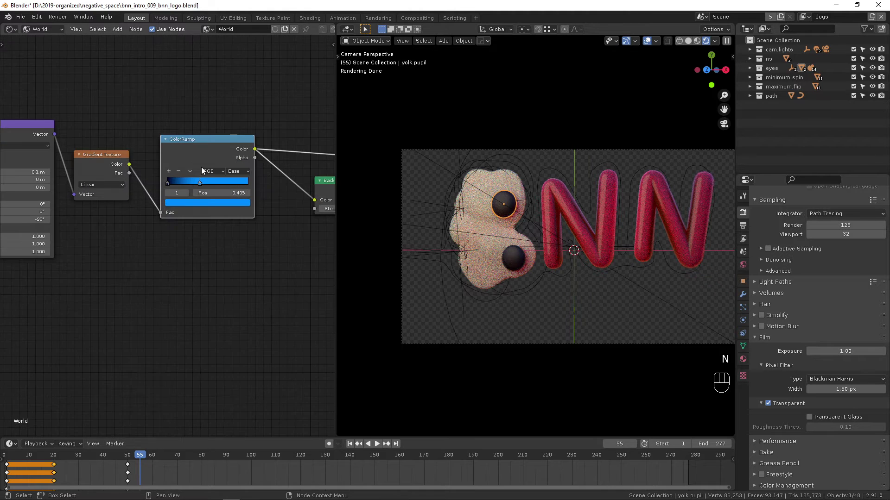
- Preview the world's Gradient Texture node with film transparency disabled and inspect its Mapping and Texture Coordinate nodes
{"action": "middle_click_drag", "start_coordinate": [147, 142], "coordinate": [234, 196]}
{"action": "left_click", "coordinate": [240, 199], "text": "ctrl+shift"}
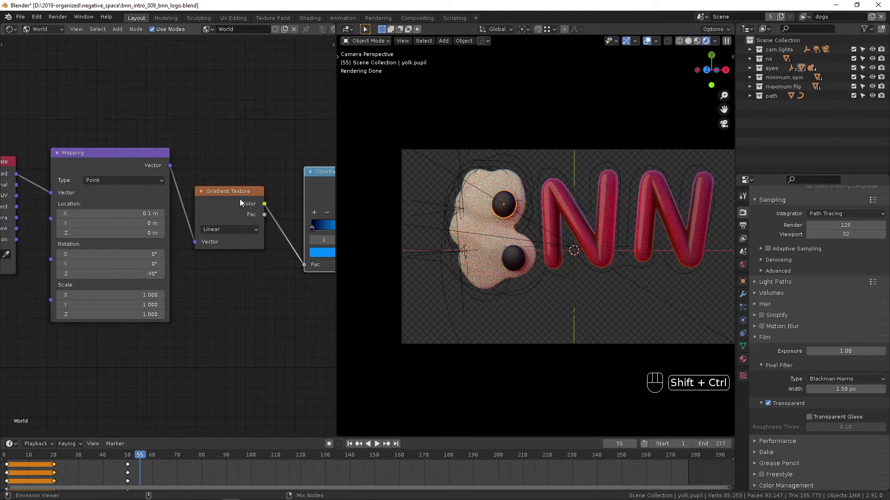
{"action": "left_click", "coordinate": [767, 404]}
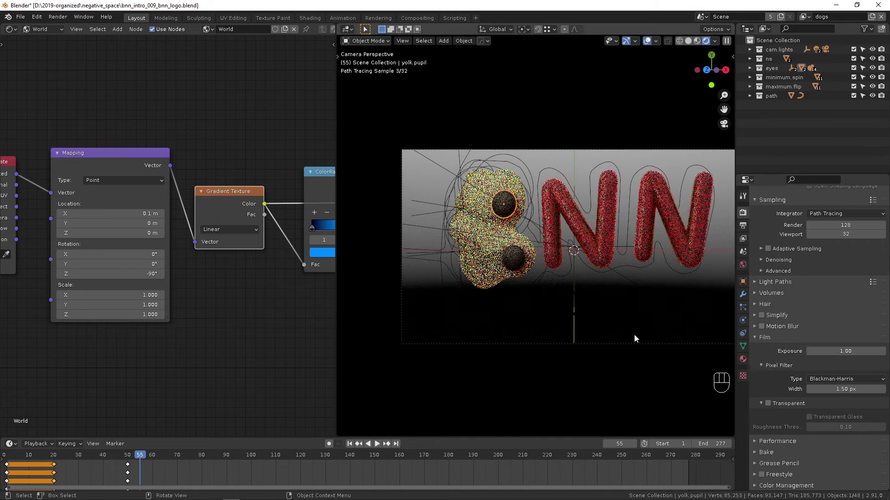
{"action": "middle_click_drag", "start_coordinate": [184, 269], "coordinate": [257, 281]}
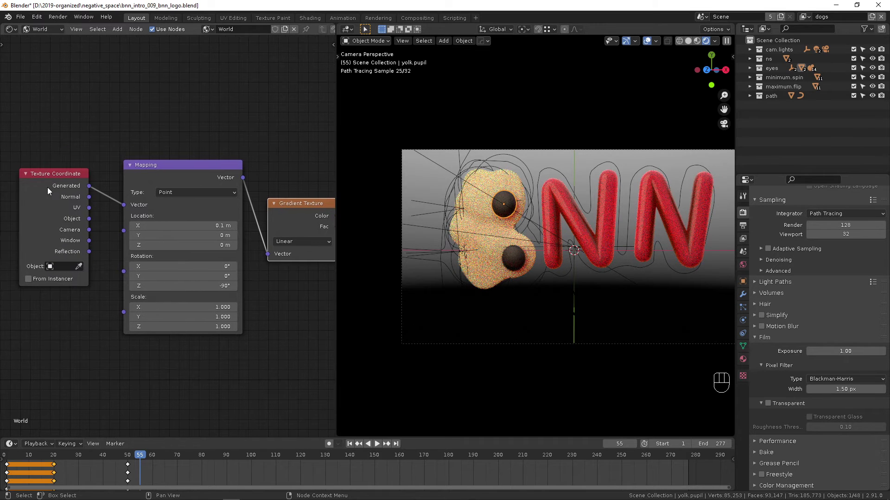
{"action": "scroll", "coordinate": [173, 191], "scroll_direction": "down", "scroll_amount": 8, "text": "ctrl"}
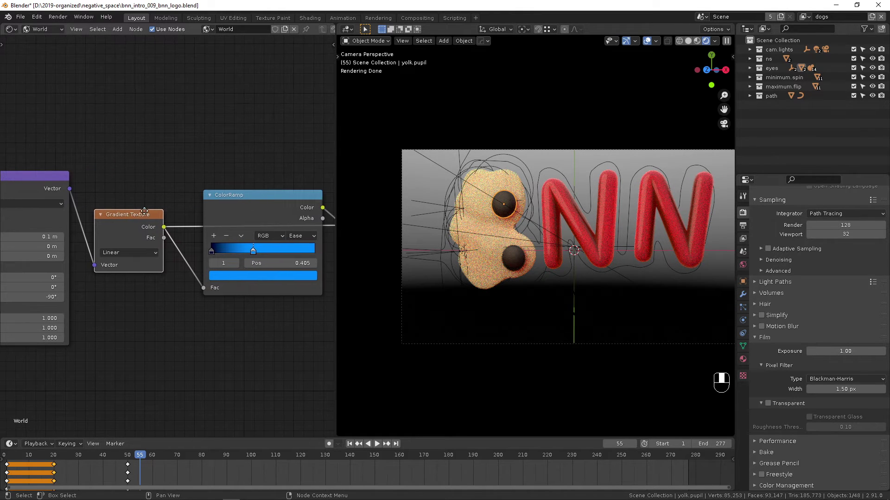
- Preview the ColorRamp output as the world background, inspect the Background node, and close the node editor area
{"action": "left_click", "coordinate": [283, 204], "text": "ctrl+shift"}
{"action": "scroll", "coordinate": [293, 199], "scroll_direction": "down", "scroll_amount": 6, "text": "ctrl"}
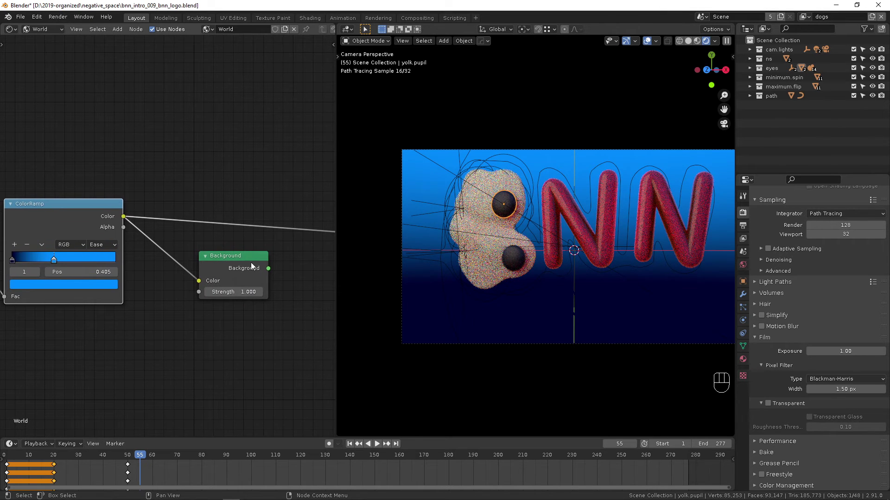
{"action": "middle_click_drag", "start_coordinate": [251, 262], "coordinate": [119, 256]}
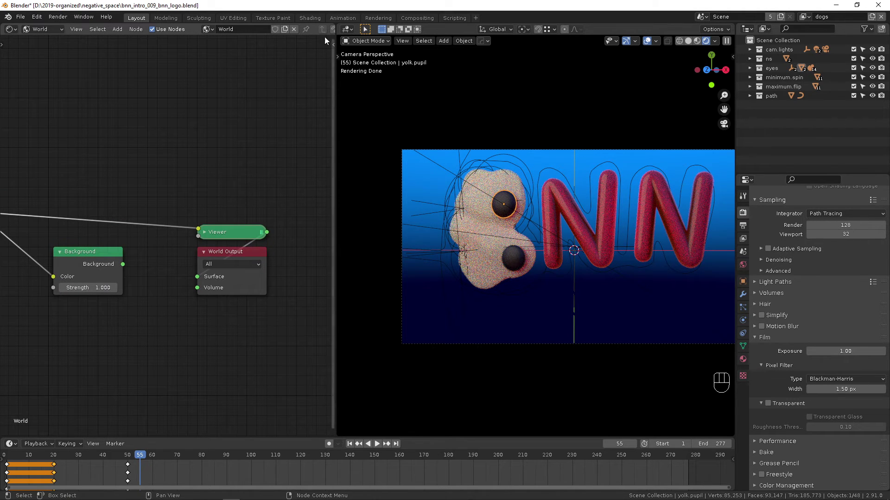
{"action": "left_click_drag", "start_coordinate": [338, 36], "coordinate": [254, 56]}
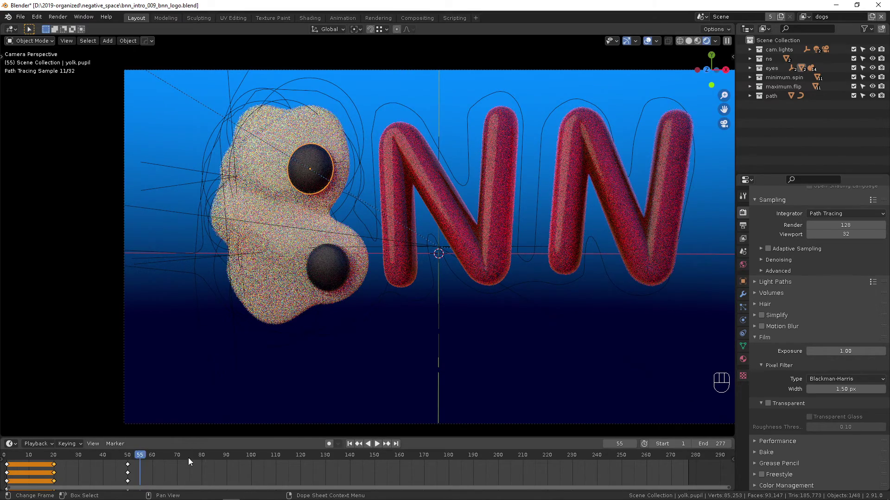
- Scrub the animation to frame 201 against the blue gradient background and switch the viewport to solid shading
{"action": "left_click_drag", "start_coordinate": [188, 458], "coordinate": [499, 471]}
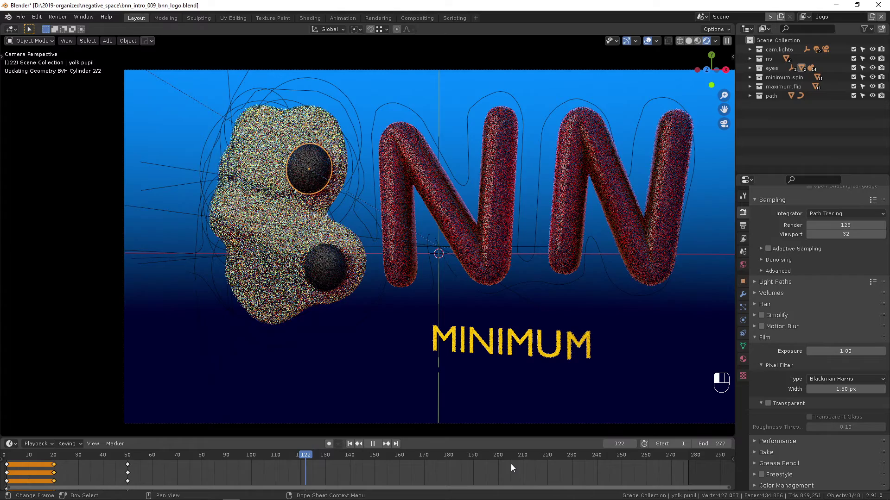
{"action": "left_click", "coordinate": [500, 463]}
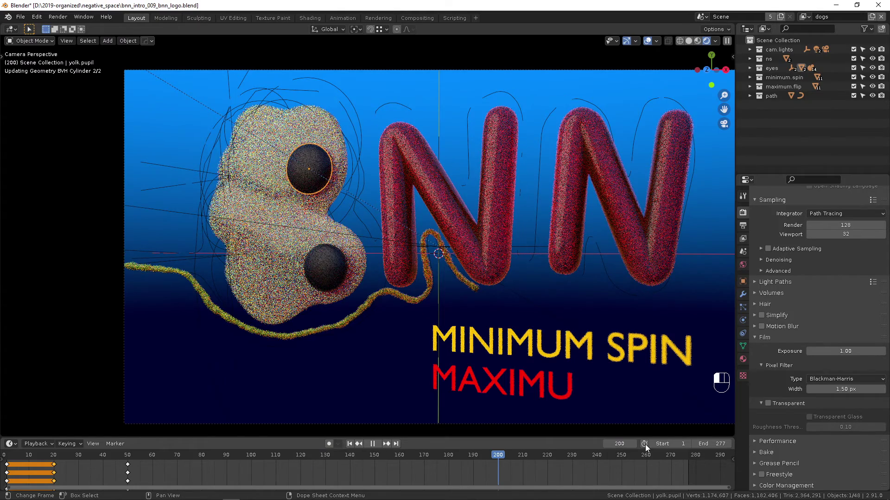
{"action": "key", "text": "space"}
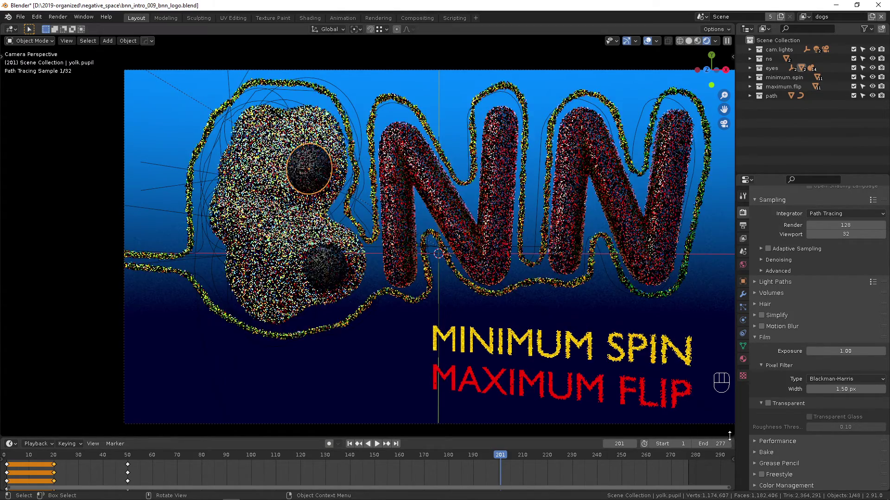
{"action": "left_click", "coordinate": [690, 40]}
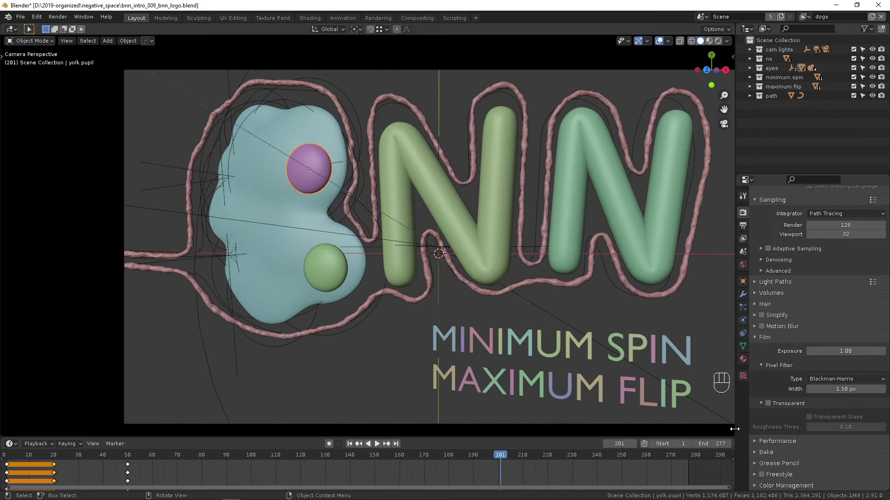
- Split the viewport horizontally and turn the lower area into a Video Sequencer
{"action": "mouse_move", "coordinate": [732, 436]}
{"action": "left_mouse_down"}
{"action": "mouse_move", "coordinate": [731, 425]}
{"action": "mouse_move", "coordinate": [731, 444]}
{"action": "mouse_move", "coordinate": [716, 378]}
{"action": "mouse_move", "coordinate": [715, 272]}
{"action": "mouse_move", "coordinate": [714, 293]}
{"action": "left_mouse_up"}
{"action": "right_click", "coordinate": [730, 445]}
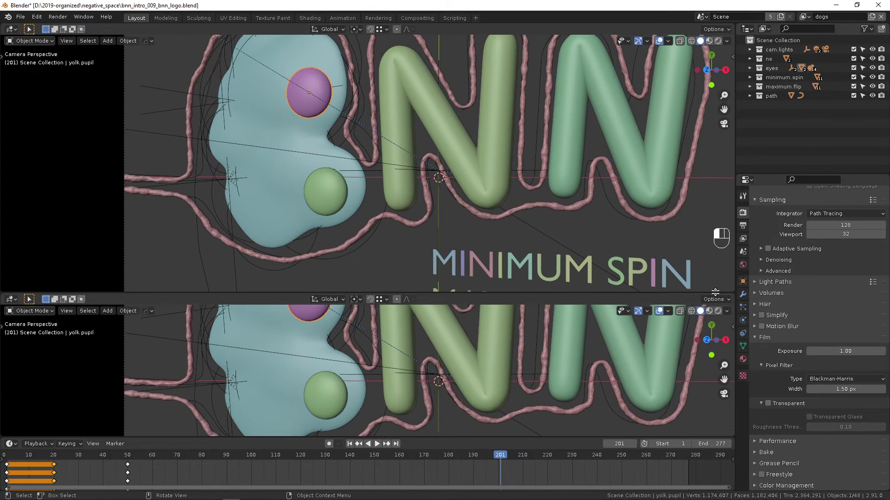
{"action": "left_click", "coordinate": [11, 299]}
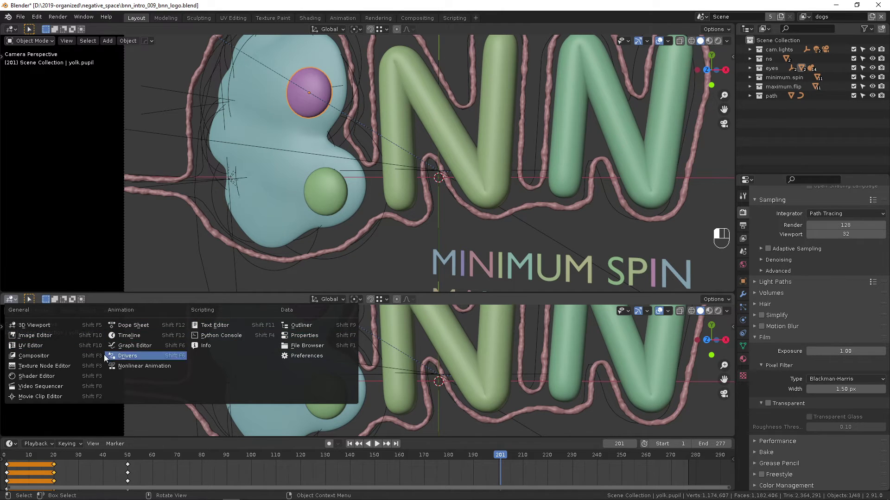
{"action": "left_click", "coordinate": [49, 386]}
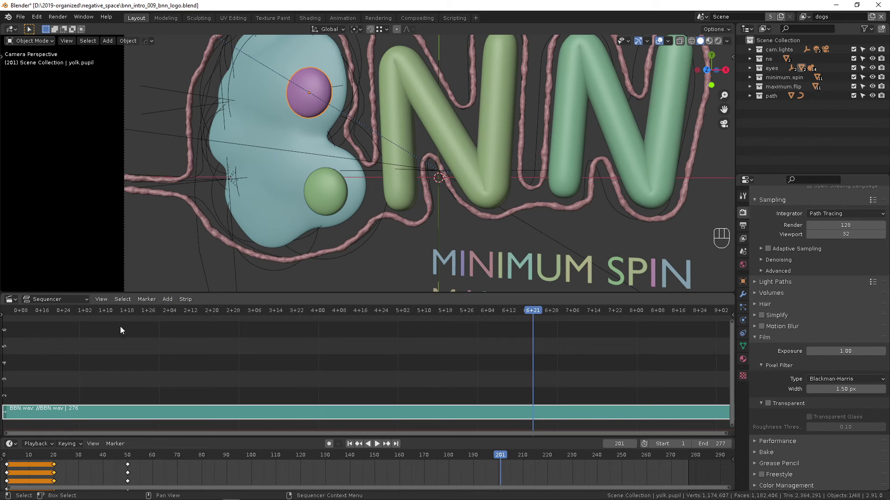
- Move the playhead to frame 148 and delete the BBN.wav sound strip from the sequencer
{"action": "left_click", "coordinate": [173, 299]}
{"action": "key", "text": "ctrl+shift+space"}
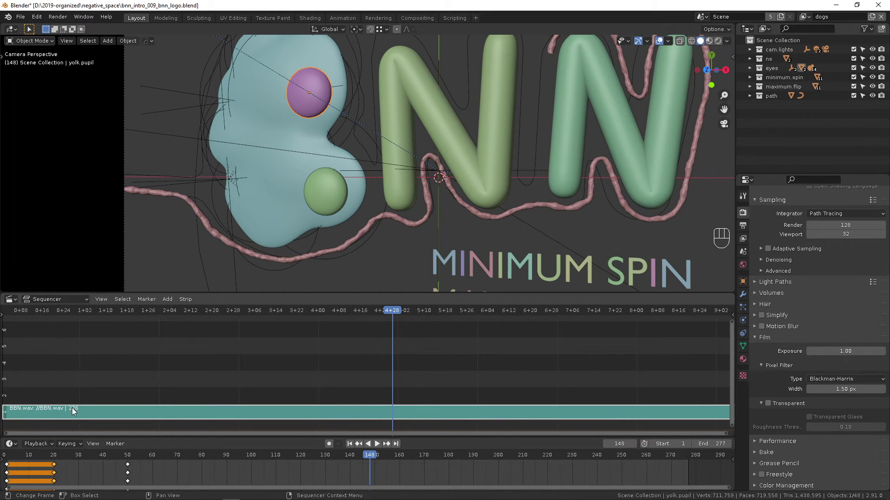
{"action": "key", "text": "Delete"}
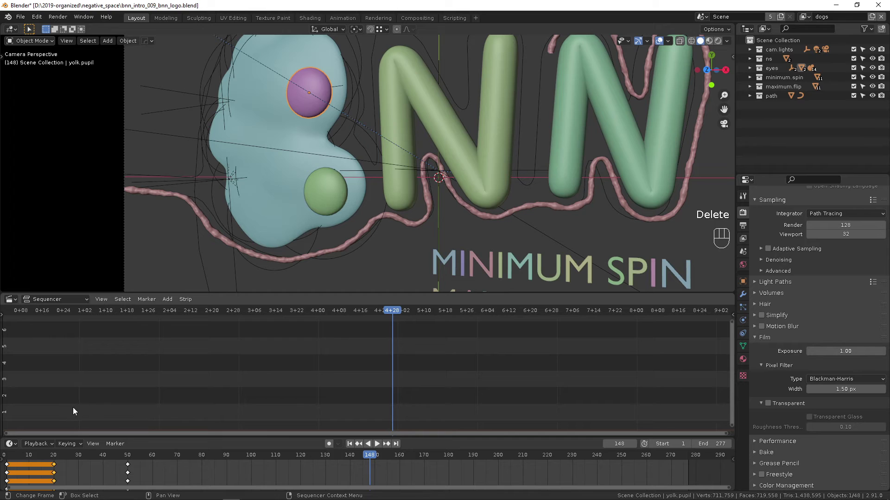
- Play the animation in the whole camera frame and scrub it to frame 193
{"action": "left_click", "coordinate": [376, 444]}
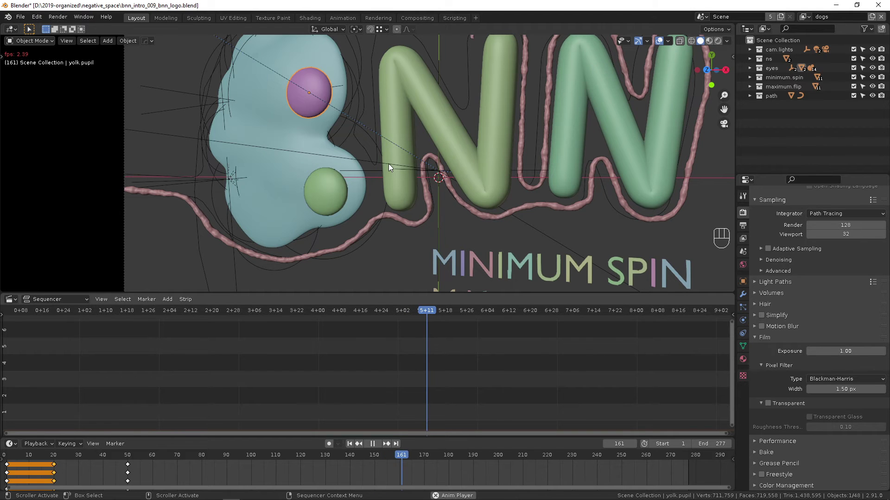
{"action": "scroll", "coordinate": [390, 161], "scroll_direction": "down", "scroll_amount": 5}
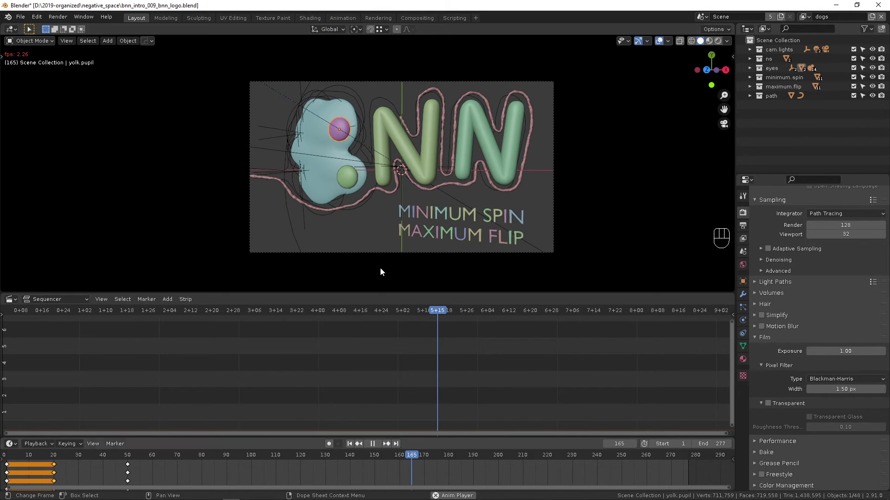
{"action": "key", "text": "space"}
{"action": "key", "text": "space"}
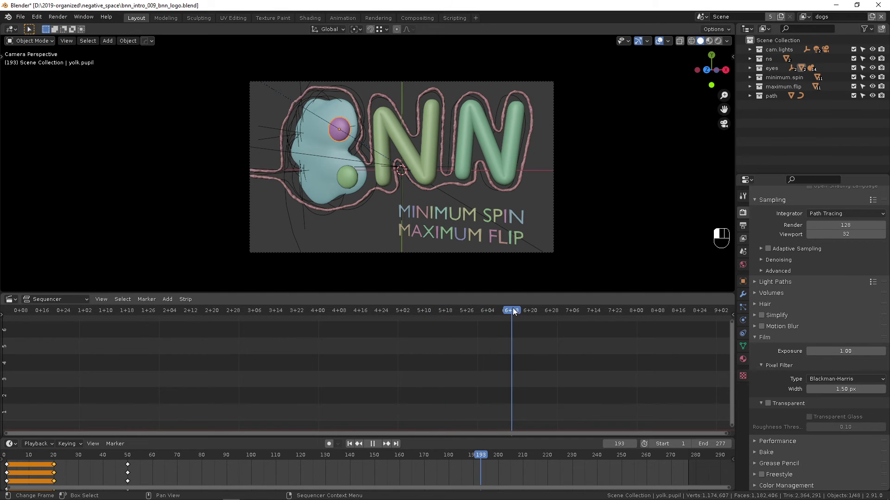
- Scrub the animation to frame 154 and close the Video Sequencer area so the 3D viewport takes its space
{"action": "left_click", "coordinate": [477, 307]}
{"action": "left_click_drag", "start_coordinate": [465, 301], "coordinate": [409, 301]}
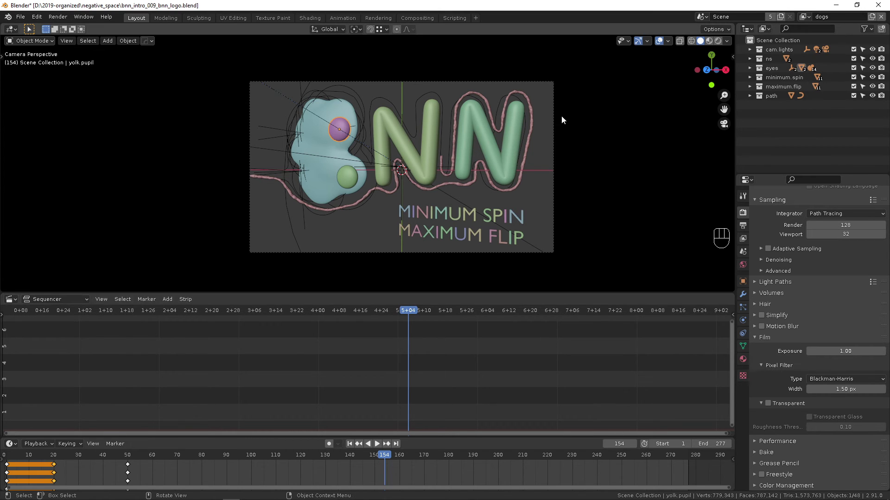
{"action": "left_click_drag", "start_coordinate": [732, 287], "coordinate": [428, 321]}
{"action": "scroll", "coordinate": [345, 322], "scroll_direction": "up", "scroll_amount": 2}
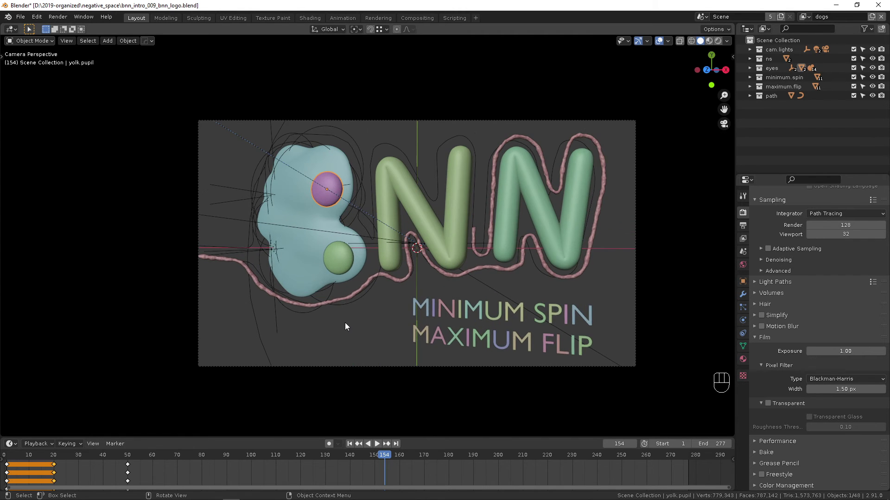
{"action": "scroll", "coordinate": [345, 327], "scroll_direction": "up", "scroll_amount": 1}
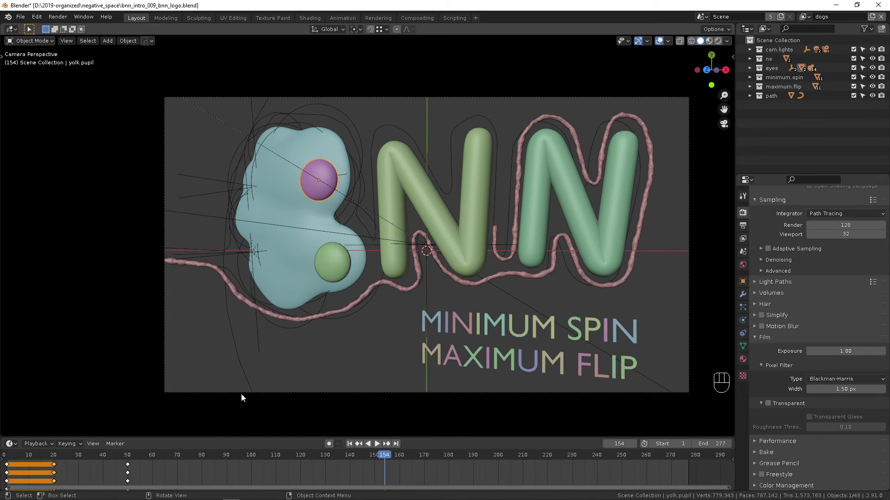
- Set the current frame to 183 and switch the 3D viewport to the Compositor
{"action": "left_click", "coordinate": [456, 457]}
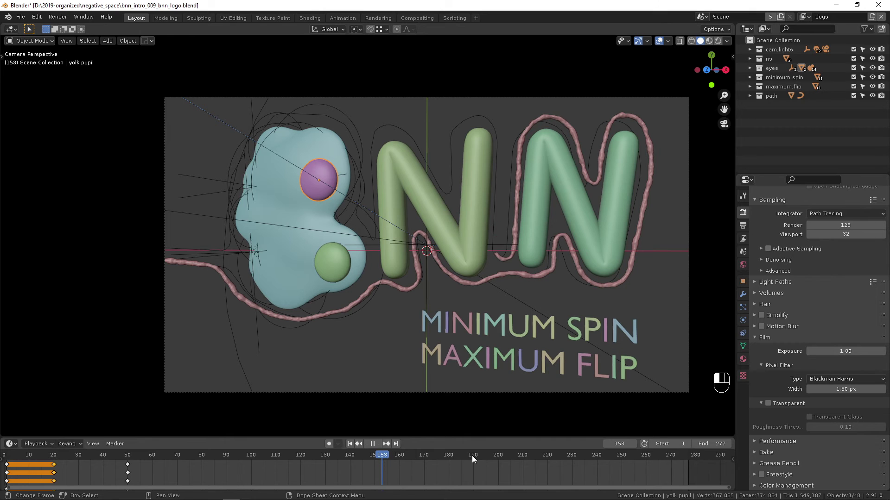
{"action": "key", "text": "shift+F3"}
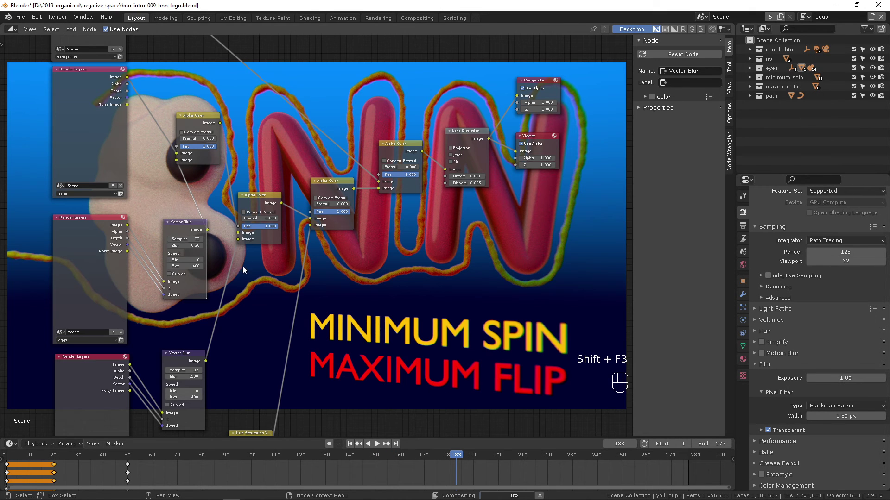
- Examine the compositing node tree, following the Render Layers nodes into their Vector Blur and Hue Saturation Value nodes
{"action": "middle_click_drag", "start_coordinate": [231, 305], "coordinate": [296, 284]}
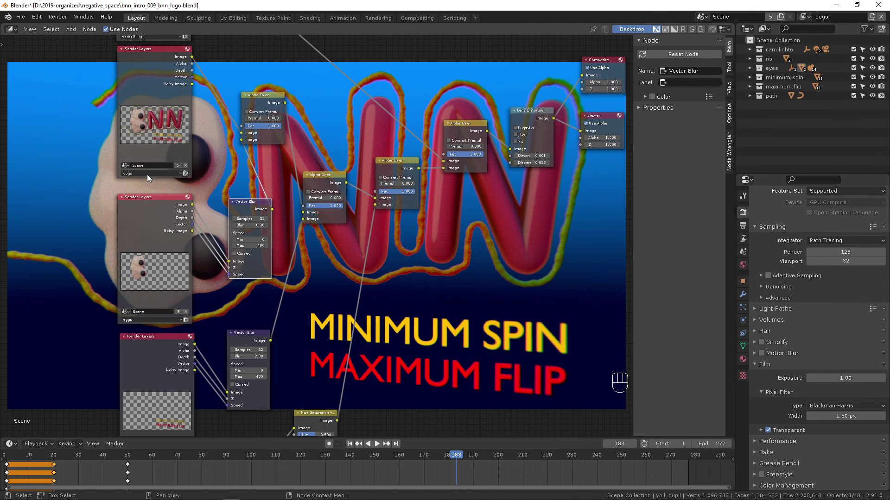
{"action": "scroll", "coordinate": [136, 209], "scroll_direction": "down", "scroll_amount": 4}
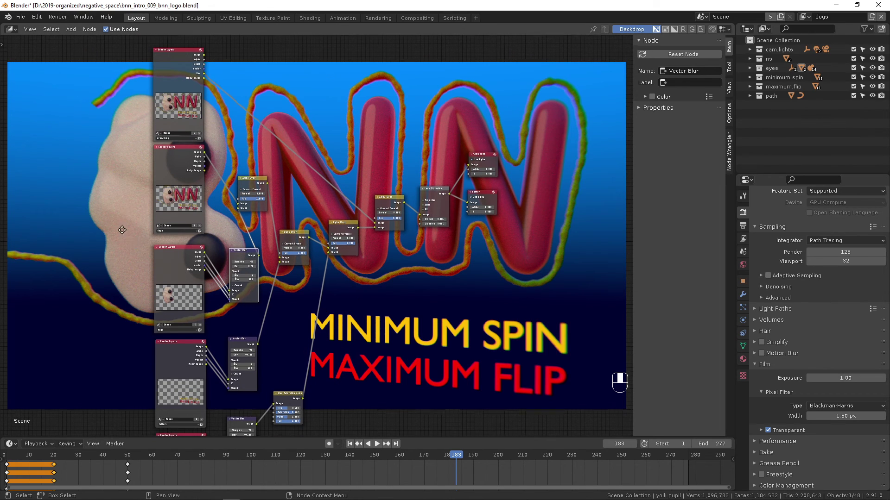
{"action": "middle_click_drag", "start_coordinate": [123, 232], "coordinate": [67, 194]}
{"action": "scroll", "coordinate": [215, 212], "scroll_direction": "up", "scroll_amount": 1}
{"action": "scroll", "coordinate": [215, 213], "scroll_direction": "up", "scroll_amount": 2}
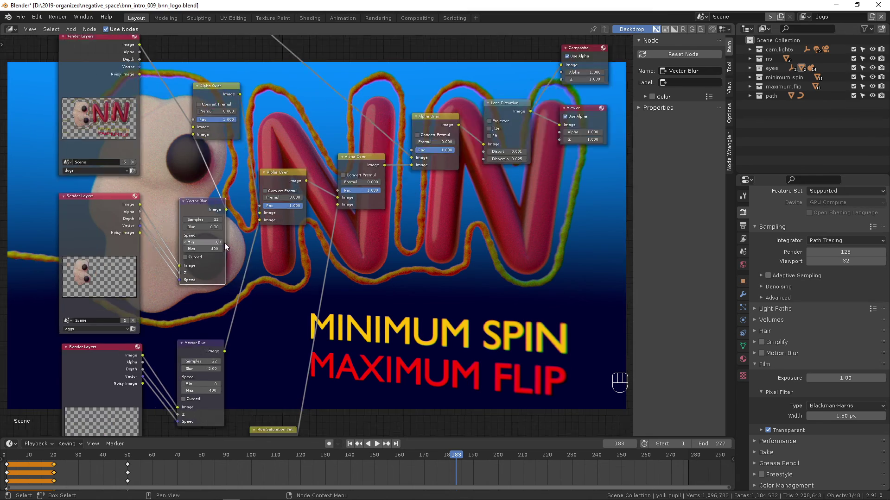
{"action": "middle_click_drag", "start_coordinate": [224, 243], "coordinate": [154, 89]}
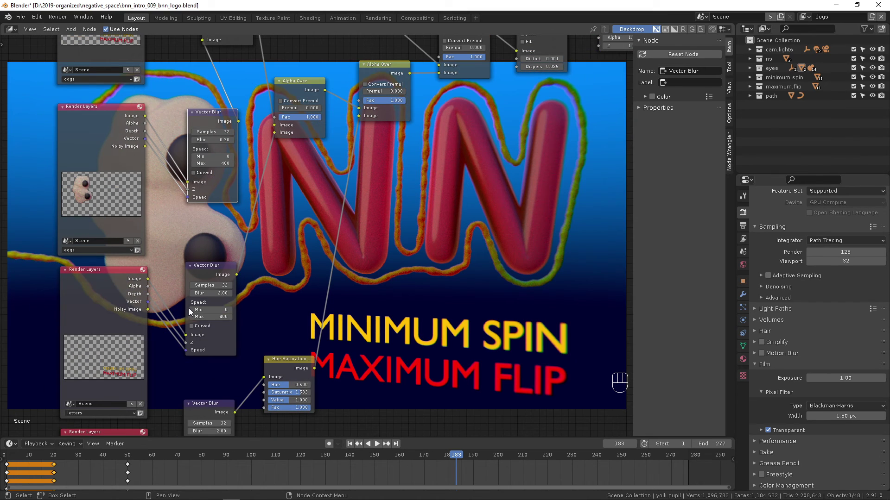
{"action": "middle_click_drag", "start_coordinate": [188, 308], "coordinate": [171, 210]}
{"action": "middle_click_drag", "start_coordinate": [146, 374], "coordinate": [123, 389]}
- Try a higher hue on the Hue Saturation Value node and undo the change
{"action": "left_click", "coordinate": [246, 285]}
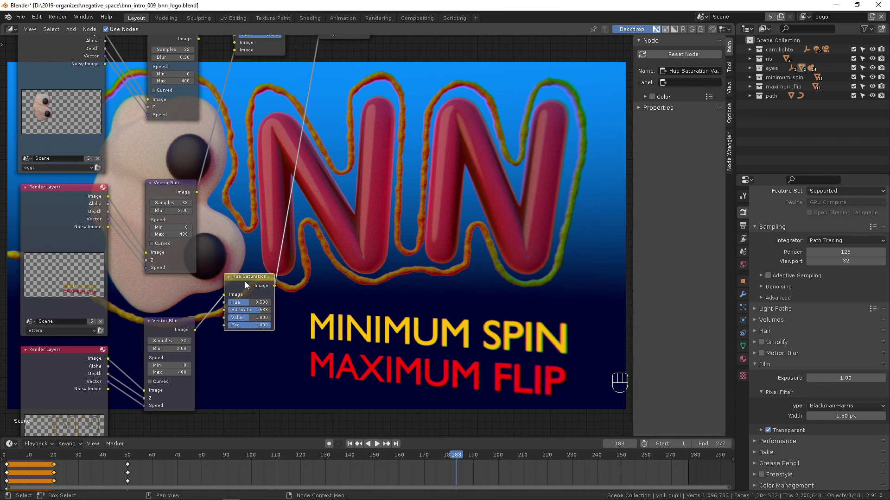
{"action": "left_click_drag", "start_coordinate": [246, 302], "coordinate": [273, 302]}
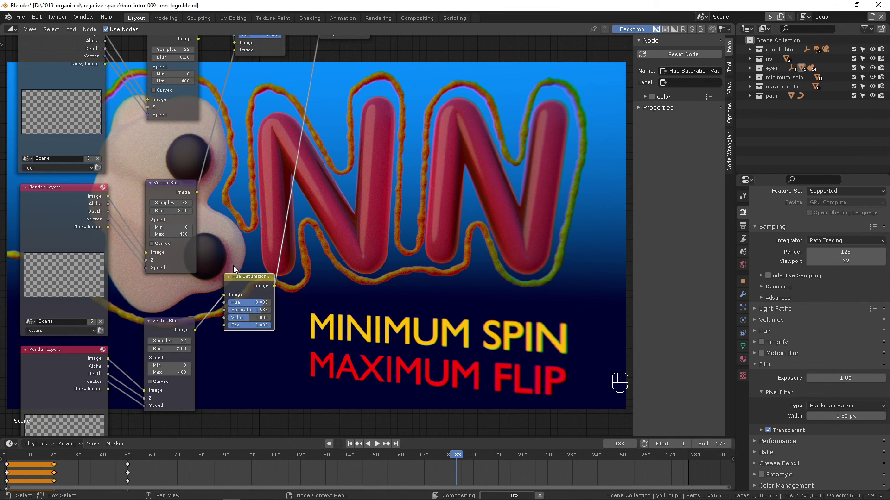
{"action": "key", "text": "ctrl+z"}
- Examine how the Alpha Over nodes combine the render layers and lead through Lens Distortion to the Composite and Viewer nodes
{"action": "middle_click_drag", "start_coordinate": [265, 168], "coordinate": [236, 266], "text": "shift"}
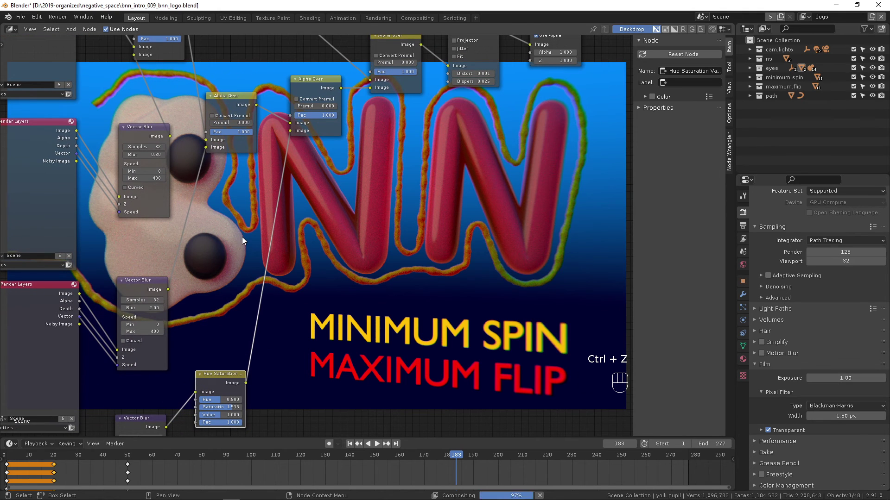
{"action": "middle_click_drag", "start_coordinate": [242, 208], "coordinate": [185, 328]}
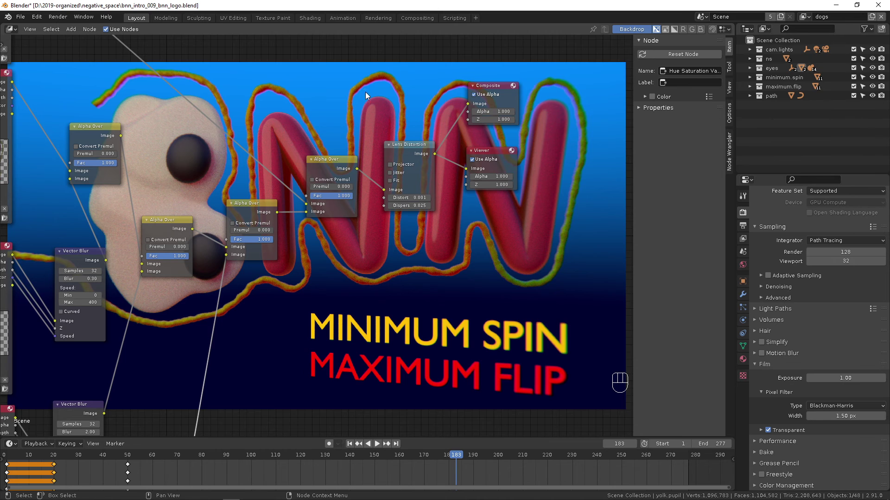
{"action": "middle_click_drag", "start_coordinate": [365, 92], "coordinate": [338, 164], "text": "shift"}
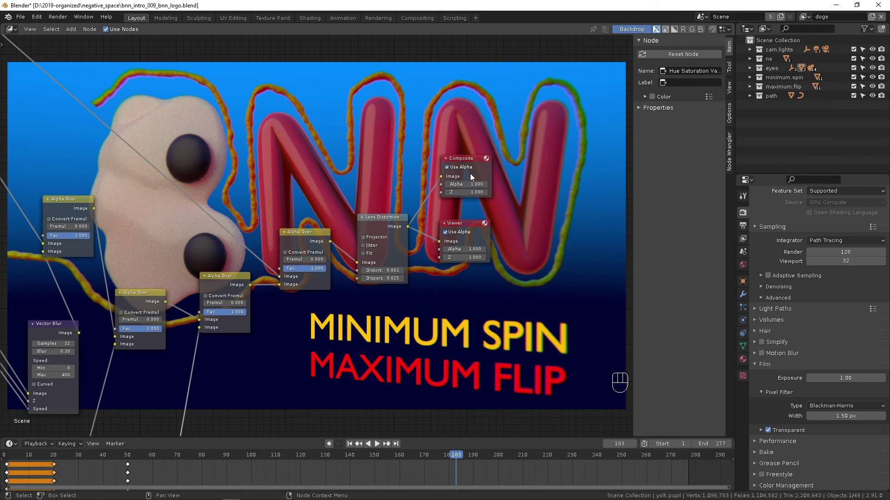
{"action": "middle_click_drag", "start_coordinate": [245, 163], "coordinate": [355, 189], "text": "shift"}
{"action": "scroll", "coordinate": [352, 188], "scroll_direction": "down", "scroll_amount": 3}
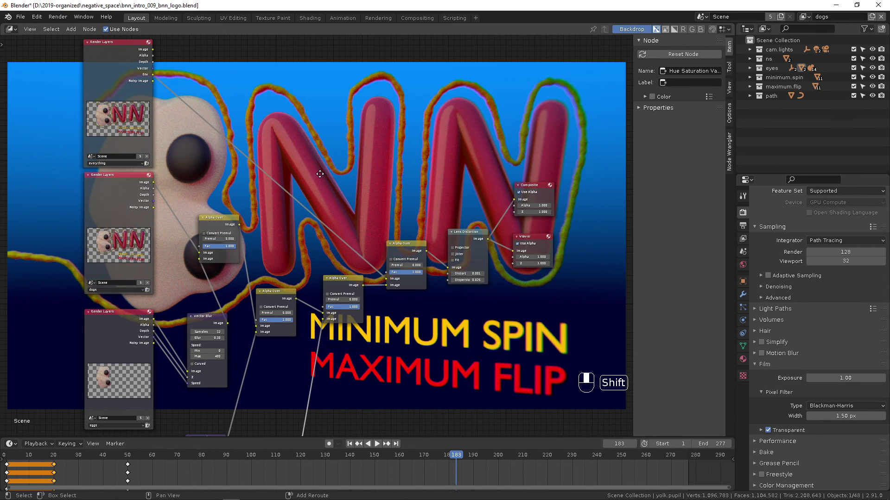
{"action": "middle_click_drag", "start_coordinate": [338, 157], "coordinate": [319, 171], "text": "shift"}
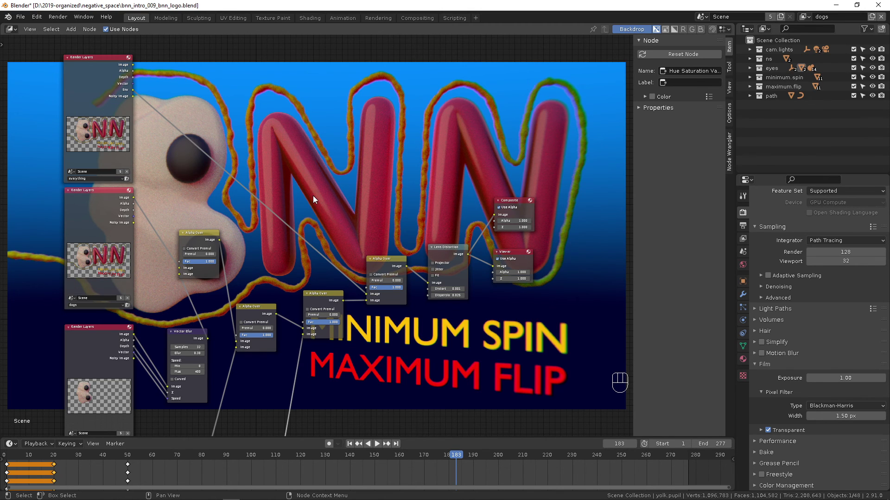
- Scale the compositor backdrop down and up until the whole BNN logo image fits inside the node editor
{"action": "key", "text": "v"}
{"action": "key", "text": "v"}
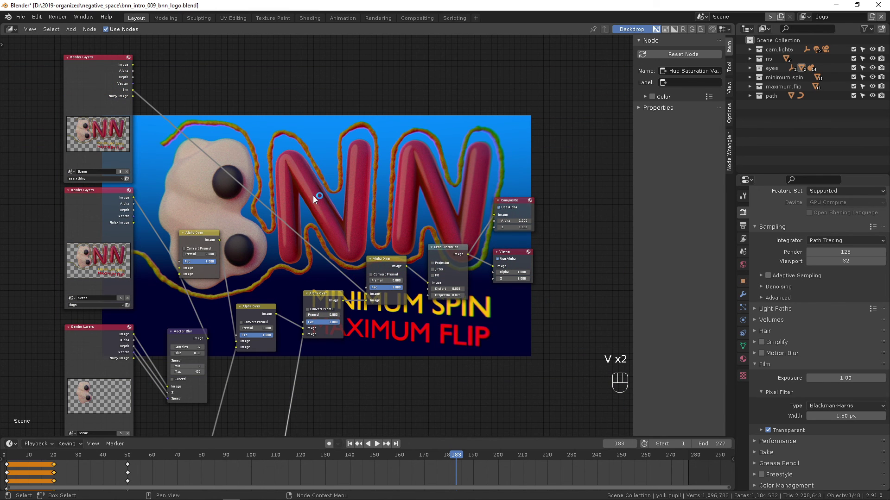
{"action": "key", "text": "ctrl+v"}
{"action": "key", "text": "alt+v"}
{"action": "key", "text": "alt+v"}
{"action": "key", "text": "alt+v"}
{"action": "key", "text": "alt+v"}
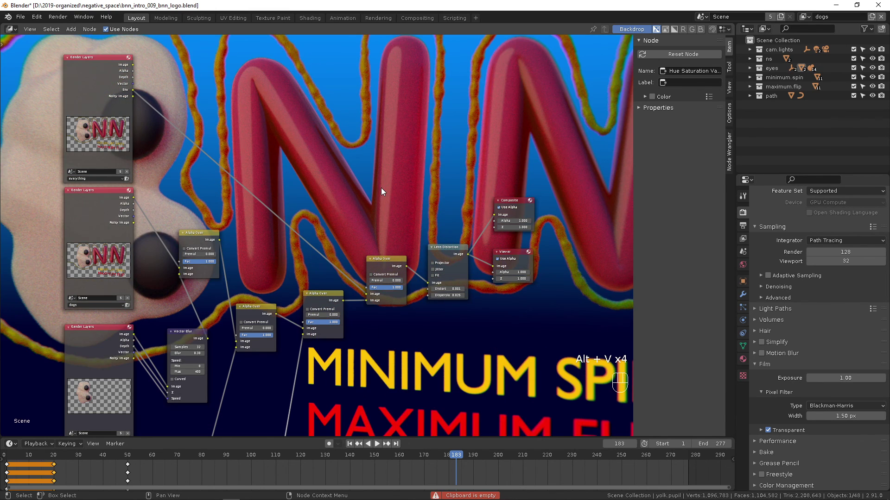
{"action": "key", "text": "v"}
{"action": "key", "text": "v"}
{"action": "key", "text": "v"}
- Select the Viewer node, reposition the backdrop image behind the nodes and save the file
{"action": "left_click", "coordinate": [504, 253]}
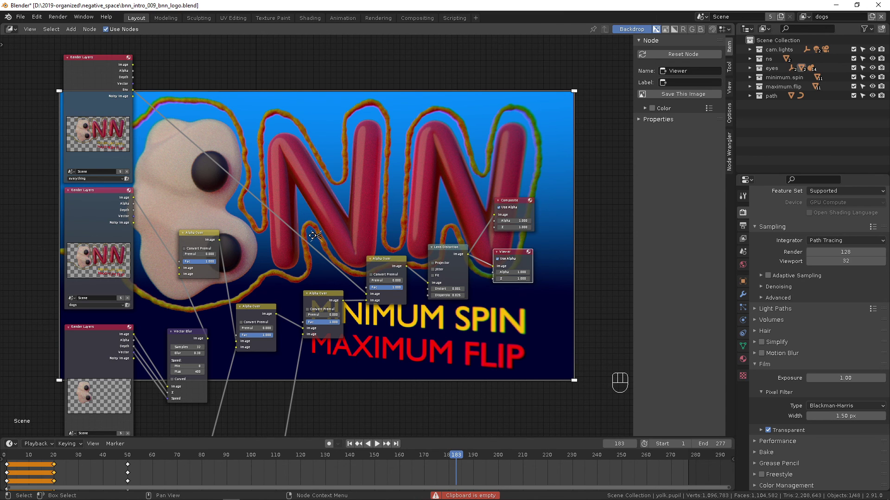
{"action": "left_click_drag", "start_coordinate": [313, 236], "coordinate": [351, 259]}
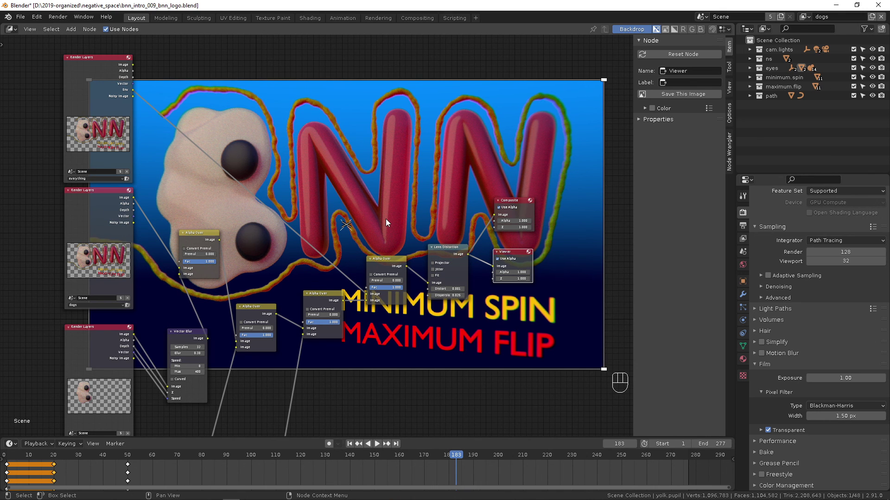
{"action": "scroll", "coordinate": [352, 193], "scroll_direction": "down", "scroll_amount": 1}
{"action": "middle_click_drag", "start_coordinate": [334, 179], "coordinate": [349, 160]}
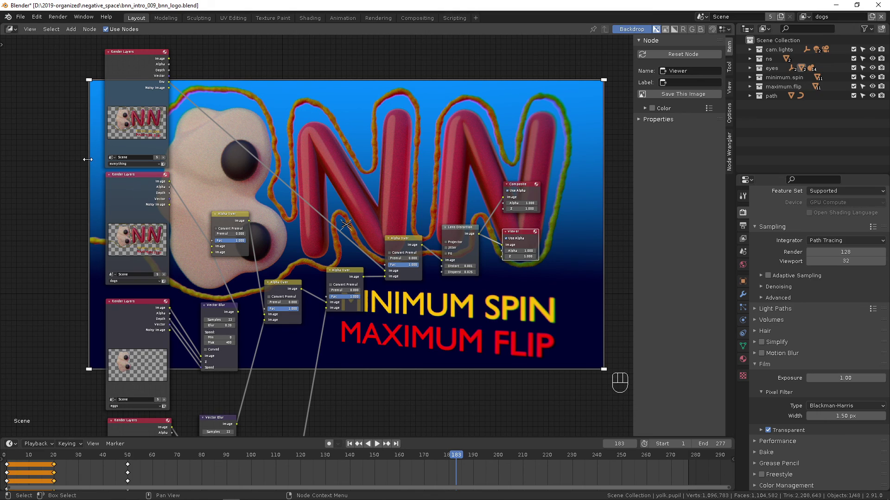
{"action": "key", "text": "ctrl+s"}
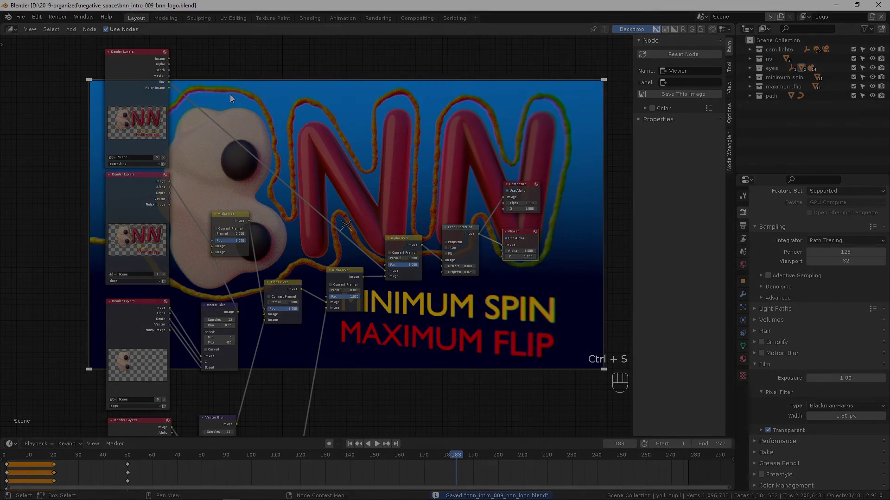